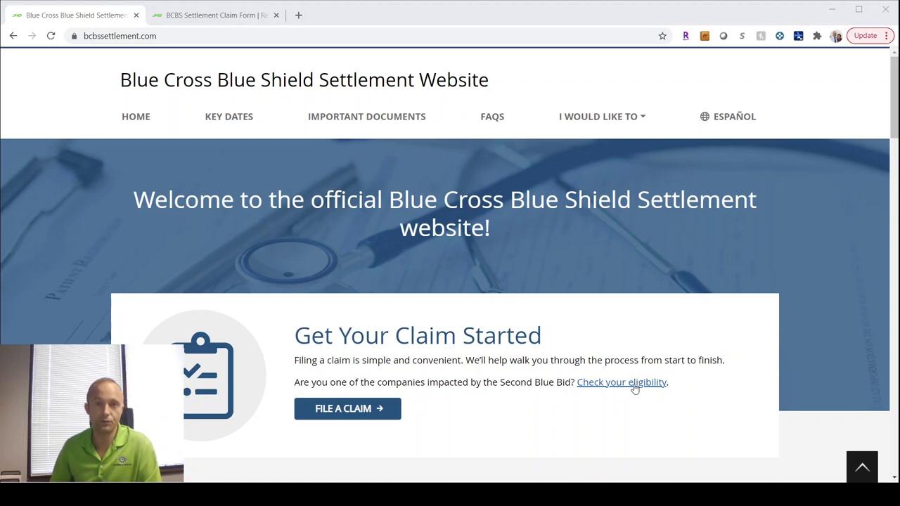
Step: Open the Second Blue Bid eligibility page and select its company-name search box
click(634, 386)
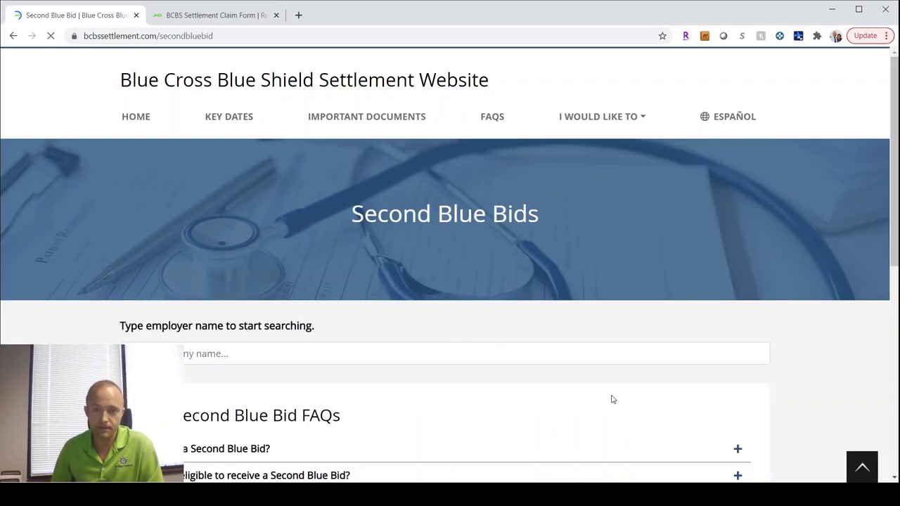
scroll(591, 377, down, 2)
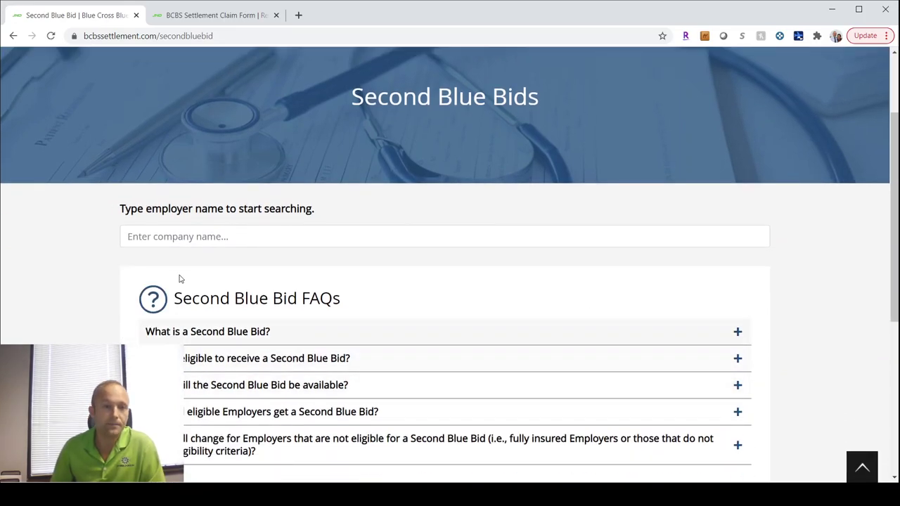
click(155, 237)
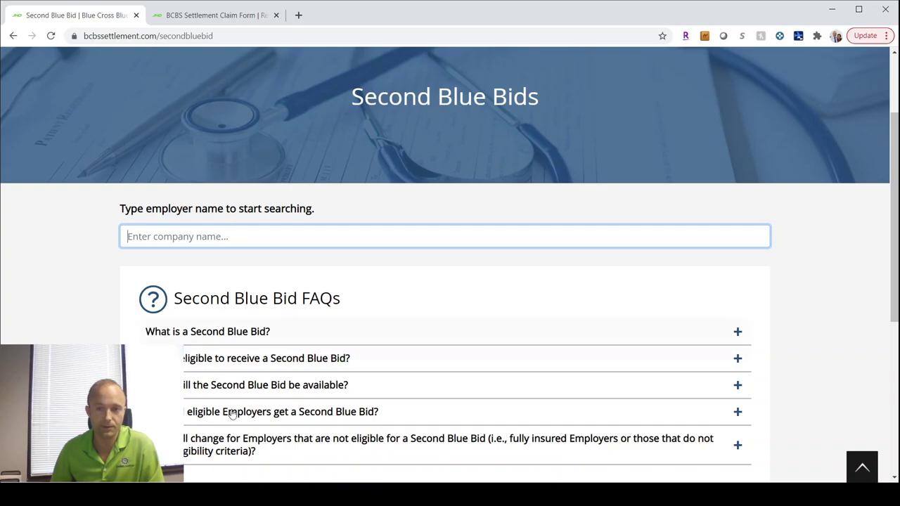
scroll(422, 418, down, 3)
scroll(421, 418, up, 3)
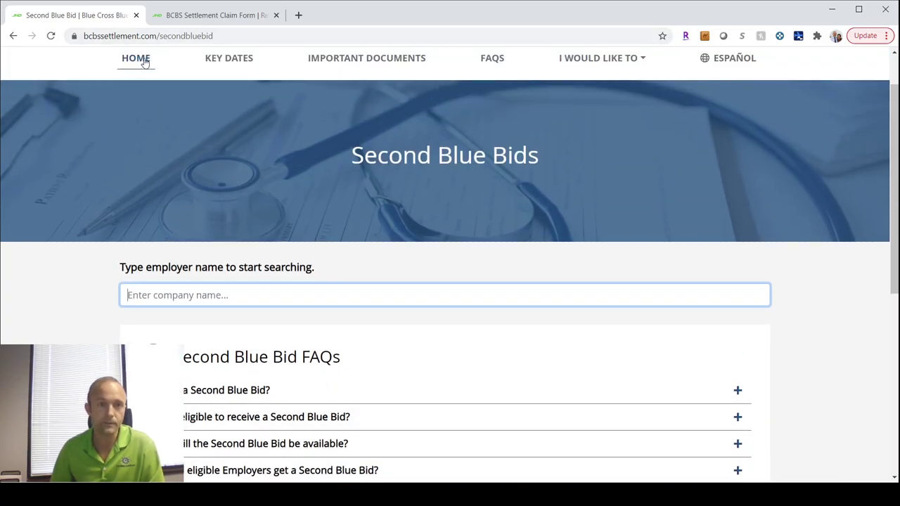
Step: Go from the home page to File a Claim and choose to file without a Unique ID
click(143, 62)
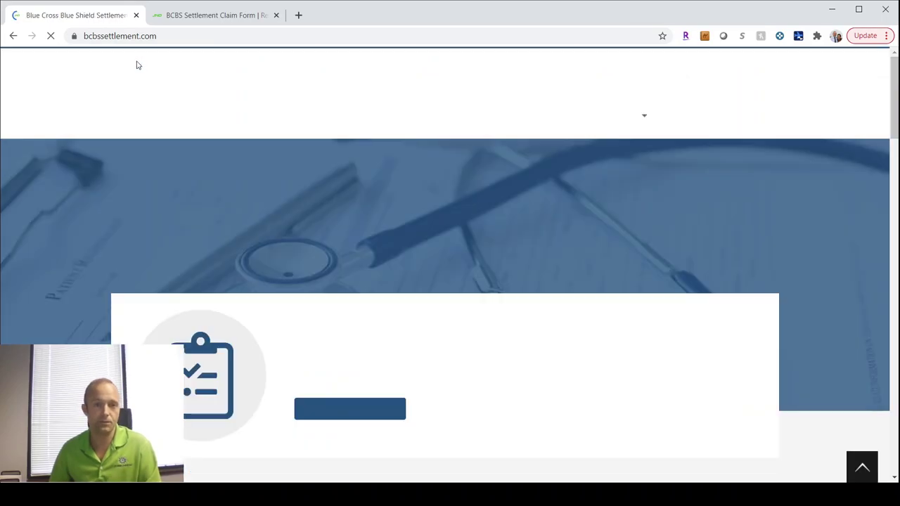
scroll(411, 386, down, 1)
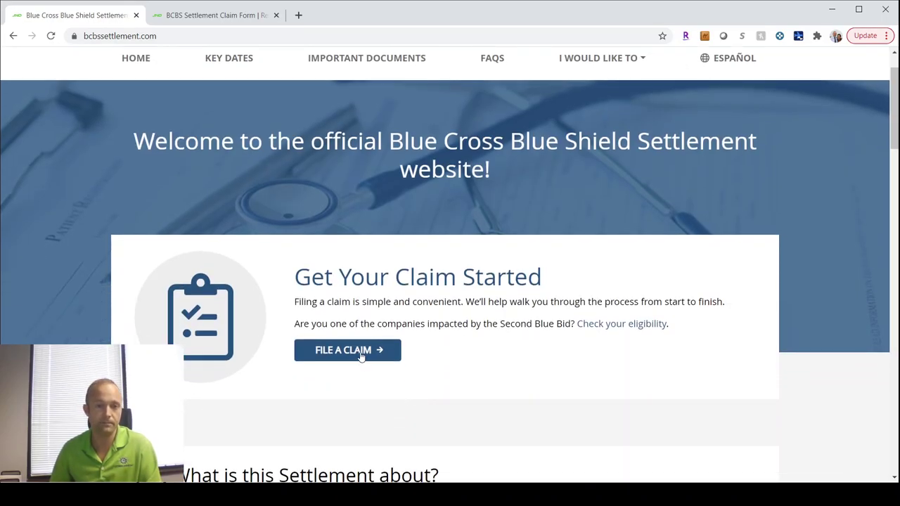
click(360, 357)
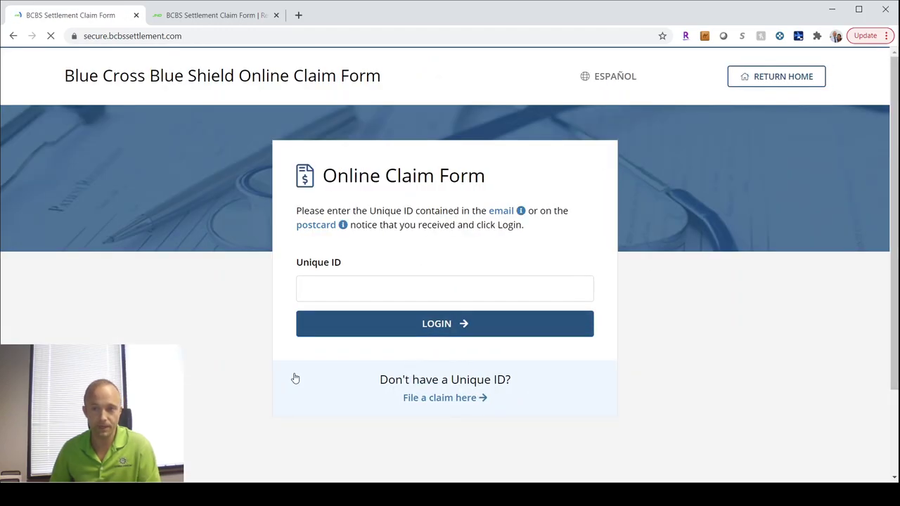
click(315, 294)
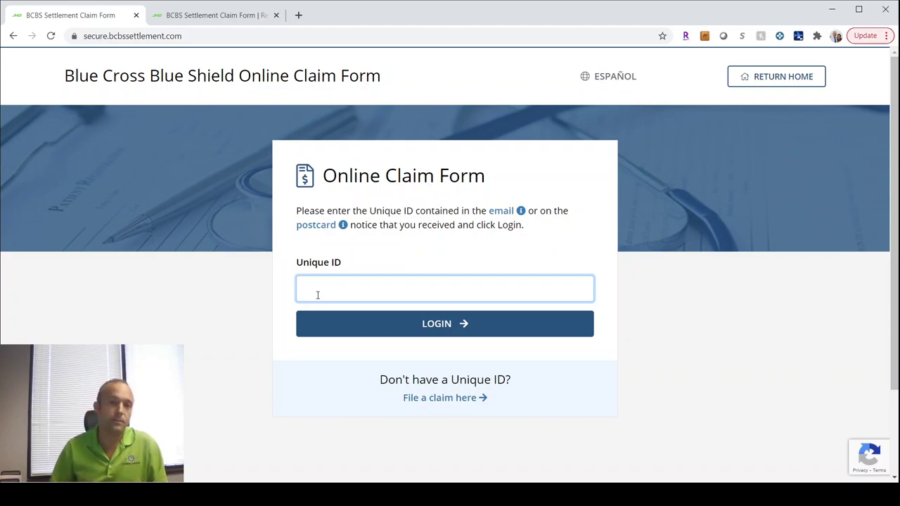
scroll(418, 395, down, 1)
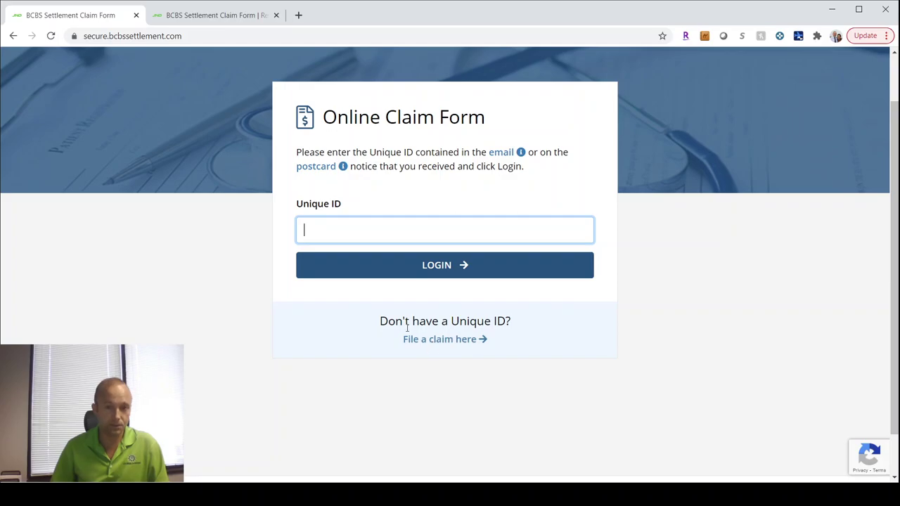
click(426, 343)
scroll(427, 345, down, 1)
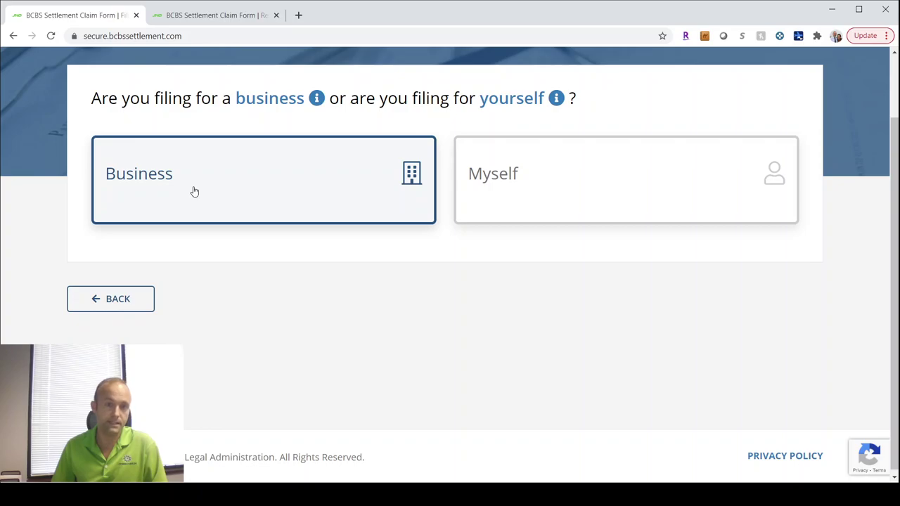
Step: File as a business and autofill the company name and headquarters address
click(156, 186)
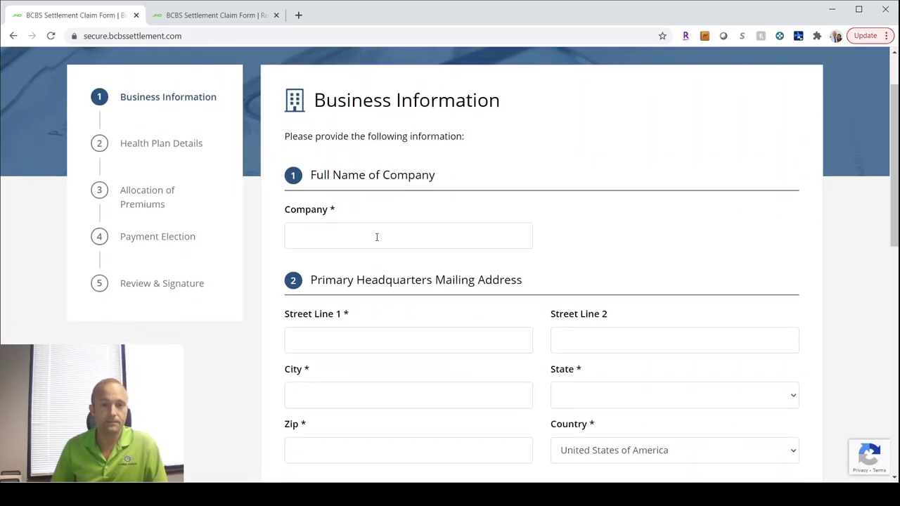
click(376, 237)
click(360, 264)
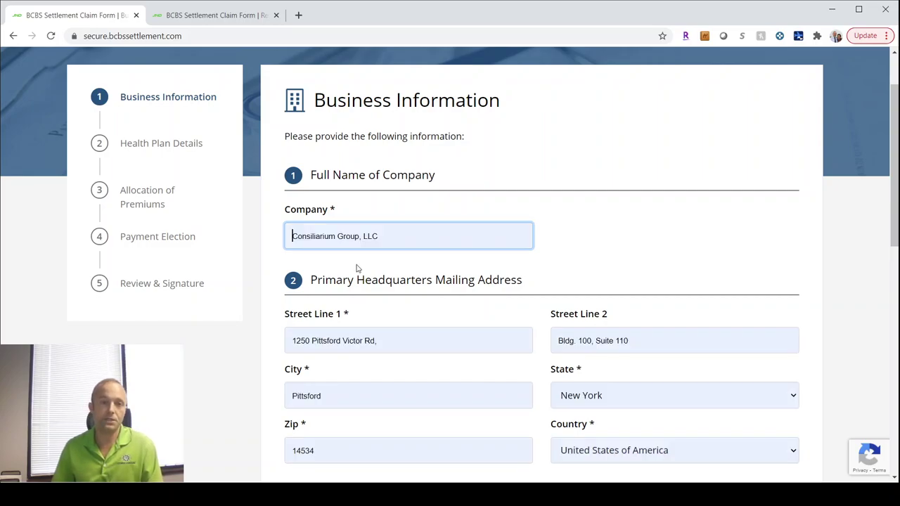
scroll(693, 237, down, 2)
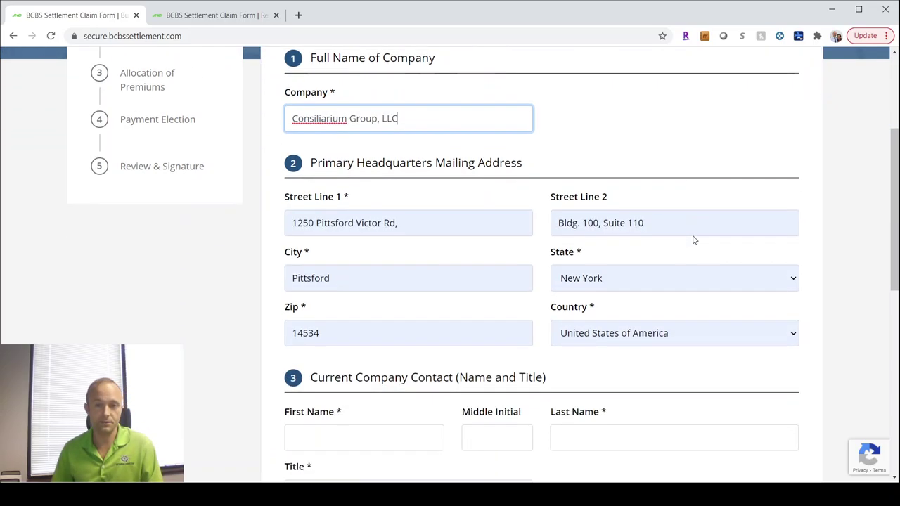
scroll(694, 237, down, 3)
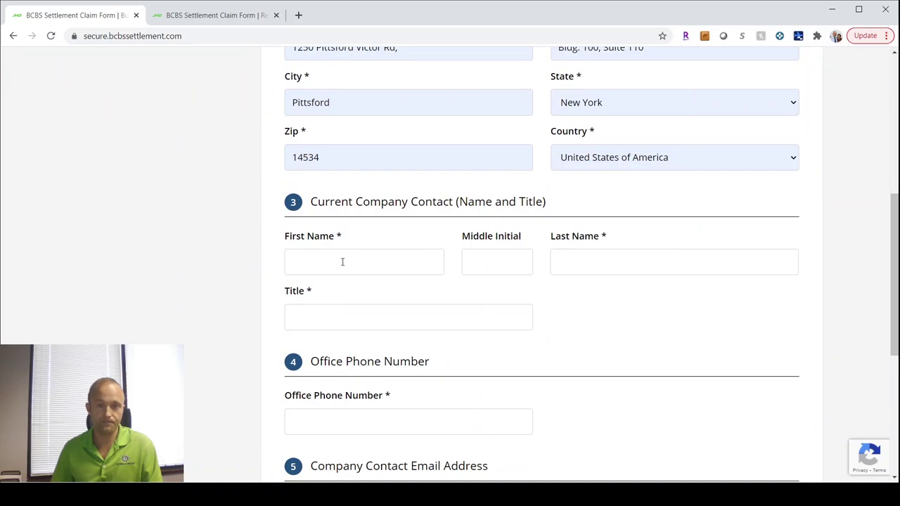
Step: Enter the contact's first and last name and the title 'Partner, Strategic Healthcare Practice Leader'
click(342, 261)
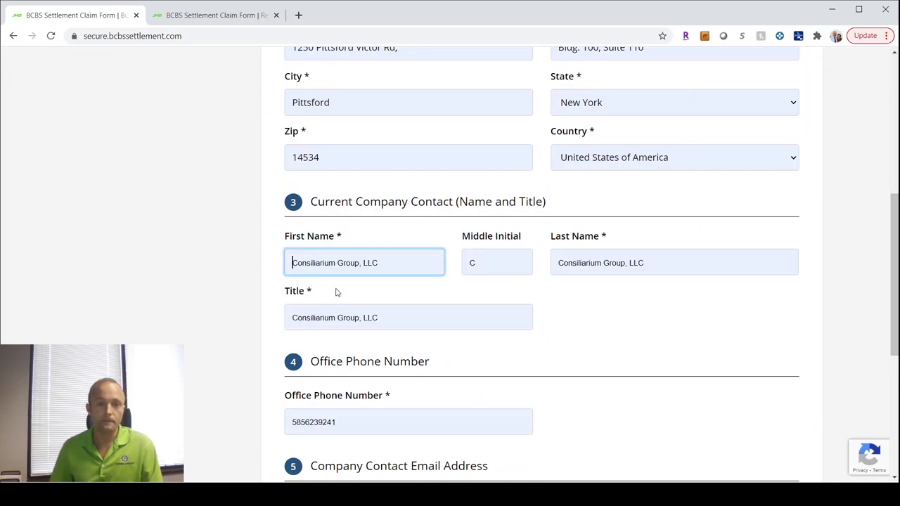
key(Tab)
key(Tab)
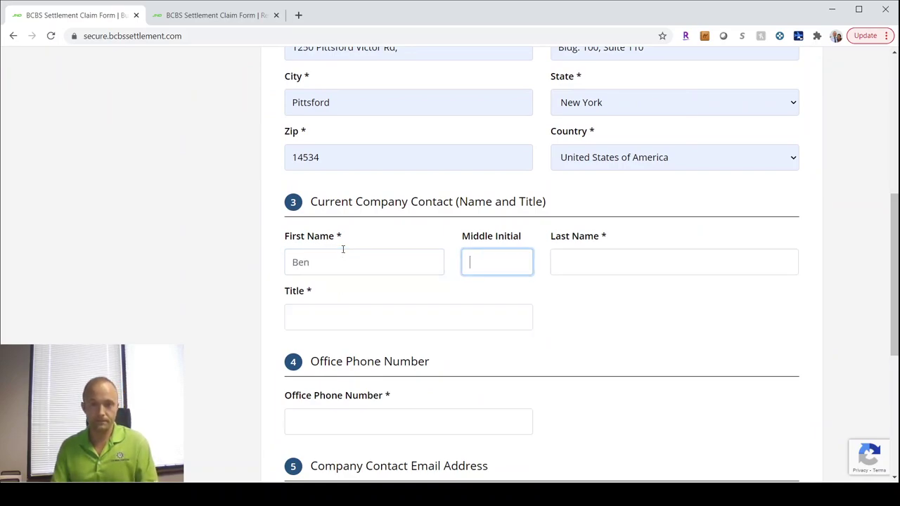
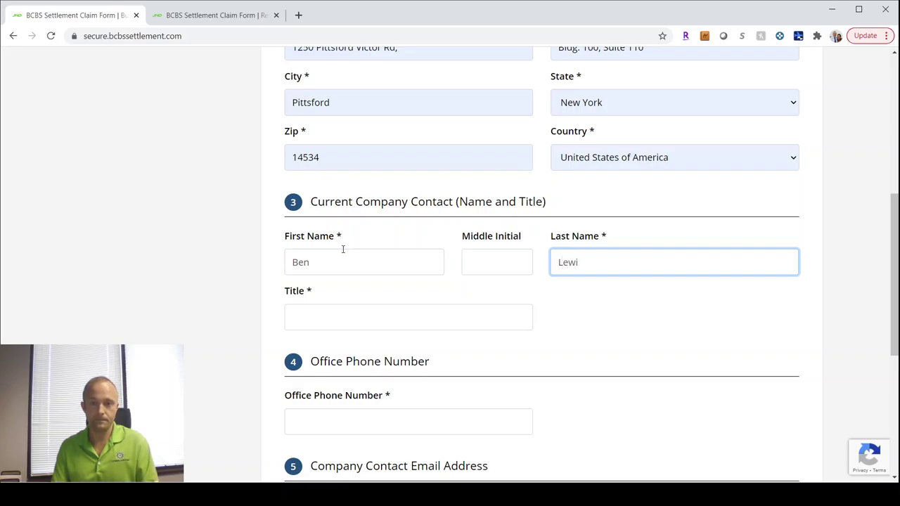
text(s)
key(Tab)
text(P)
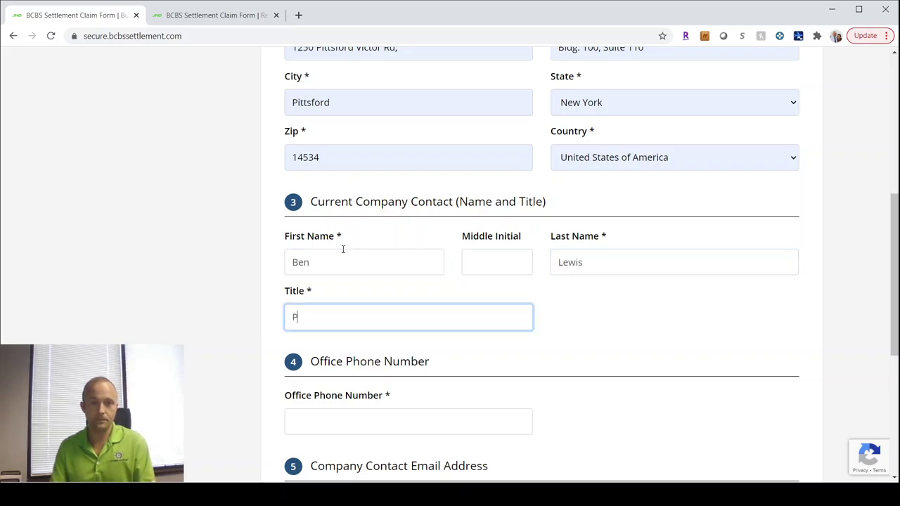
text(artner, Strat)
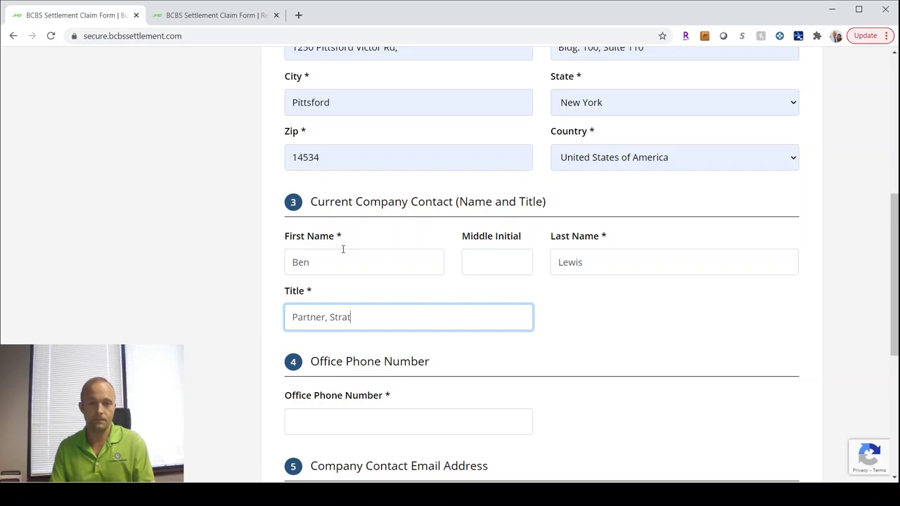
text(egic Healthcare )
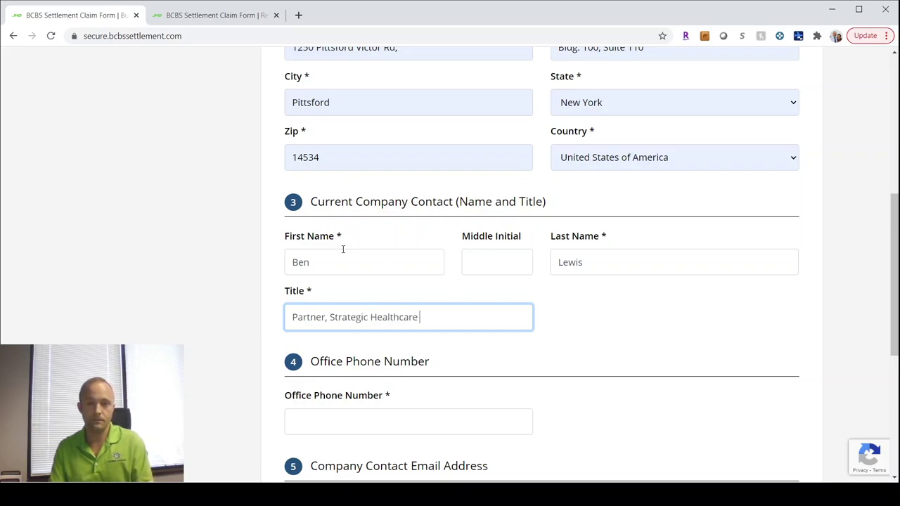
text(Practice Lead)
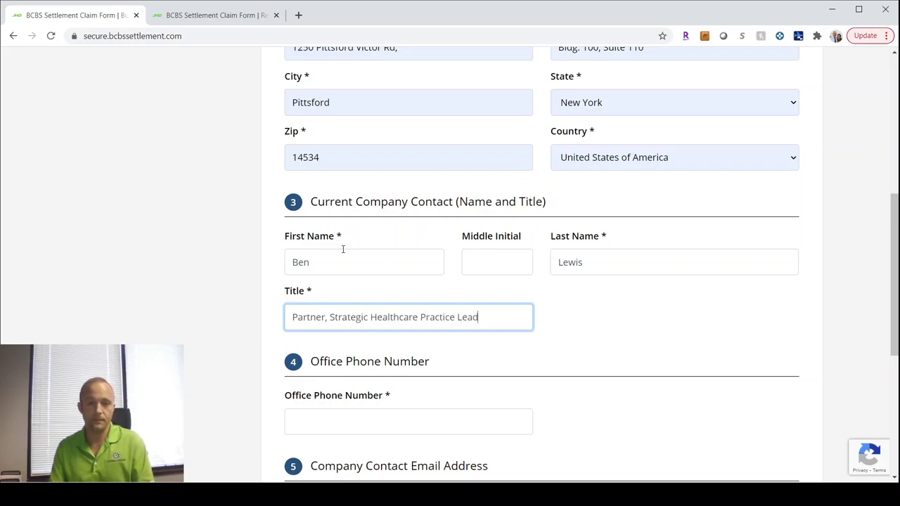
text(er)
Step: Fill in the contact's office phone number and e-mail address, then proceed to Health Plan Details
key(Tab)
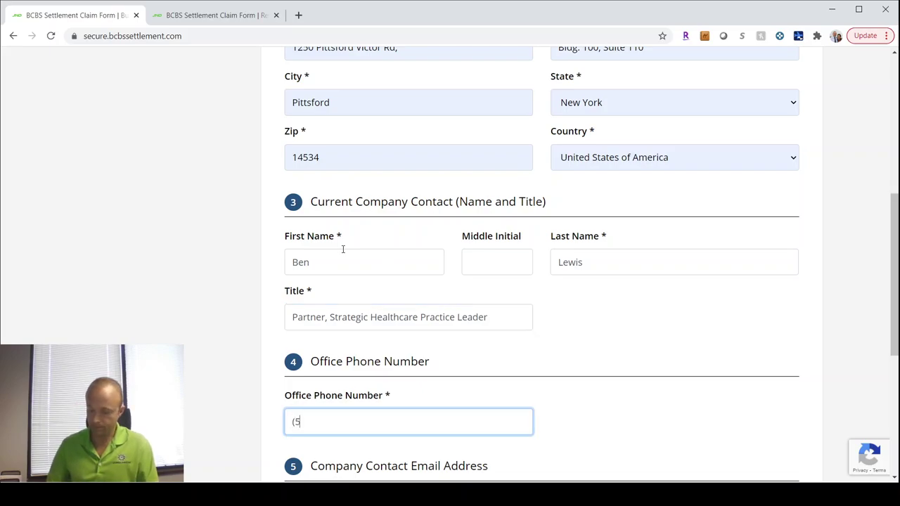
key(Tab)
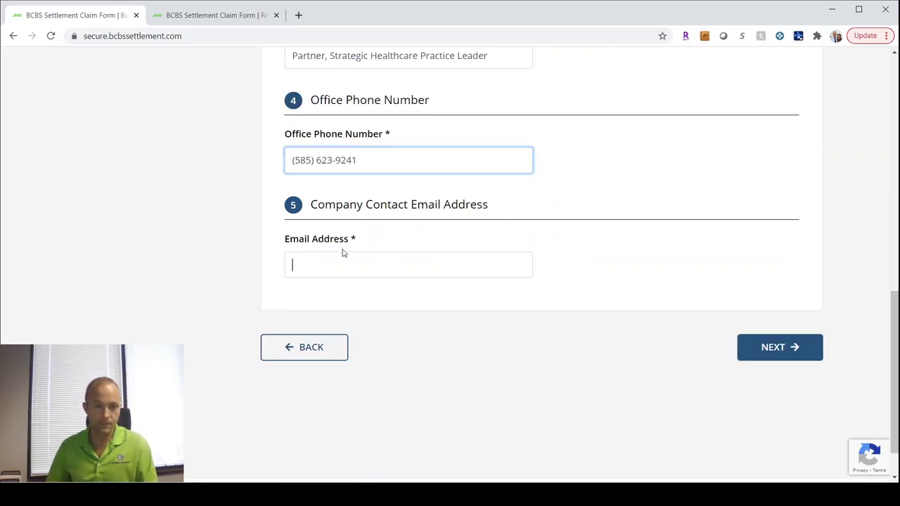
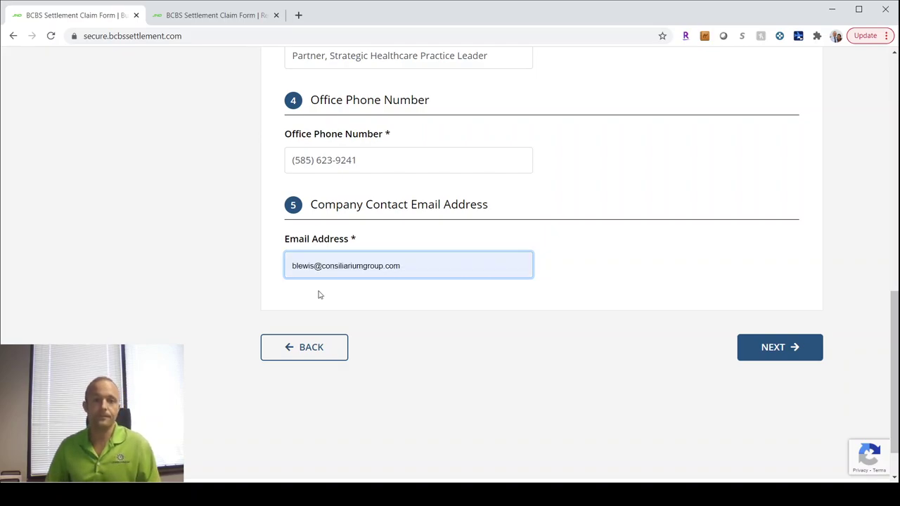
click(320, 291)
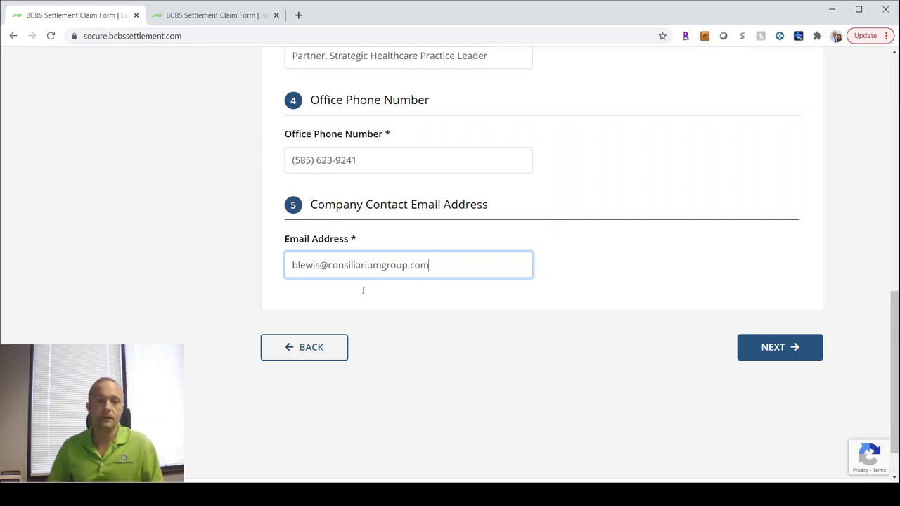
click(764, 354)
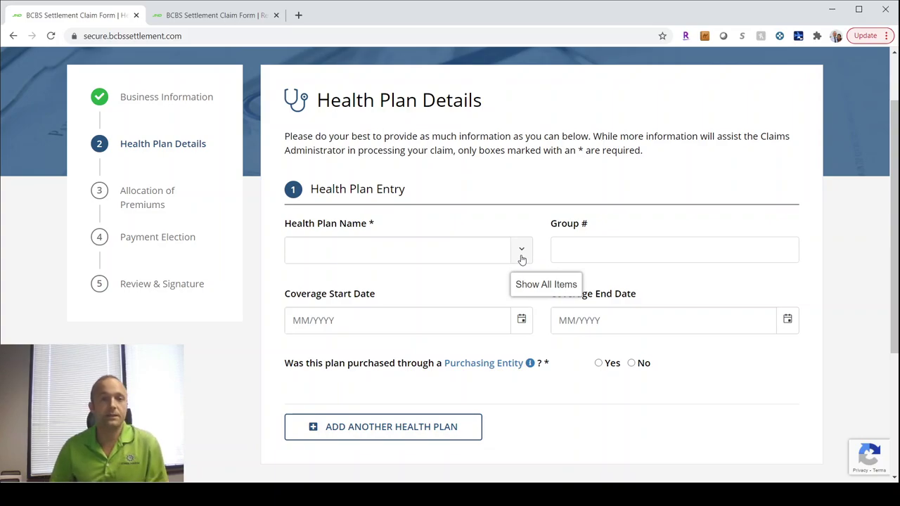
Step: Search 'exce' in the Health Plan Name list and select Excellus BlueCross BlueShield
click(522, 259)
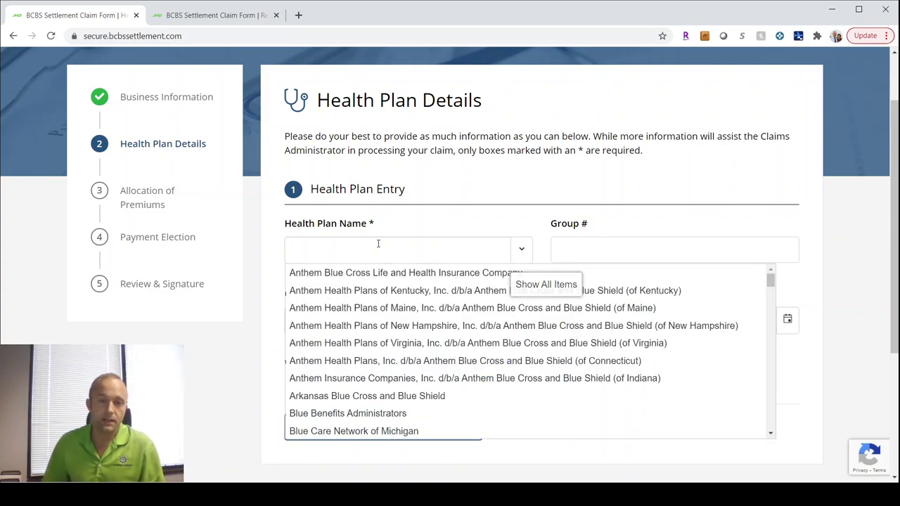
scroll(343, 331, down, 1)
scroll(344, 330, down, 15)
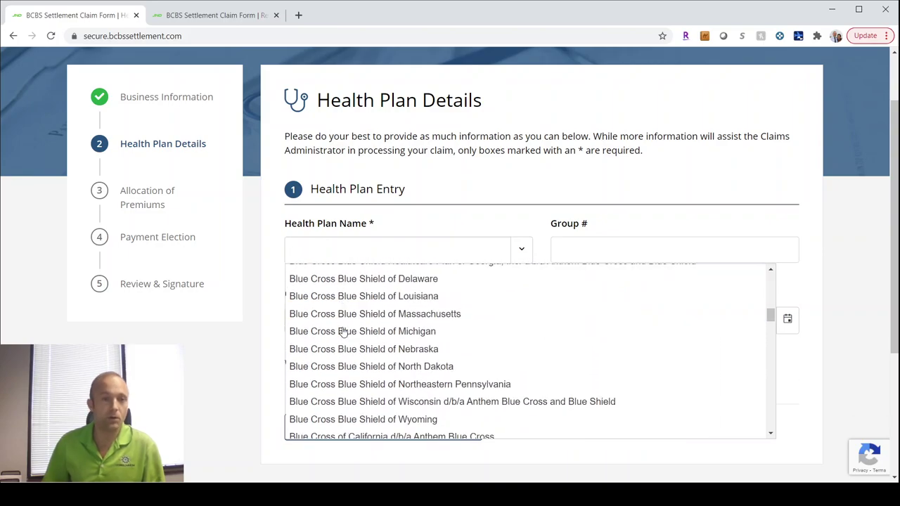
scroll(343, 332, down, 10)
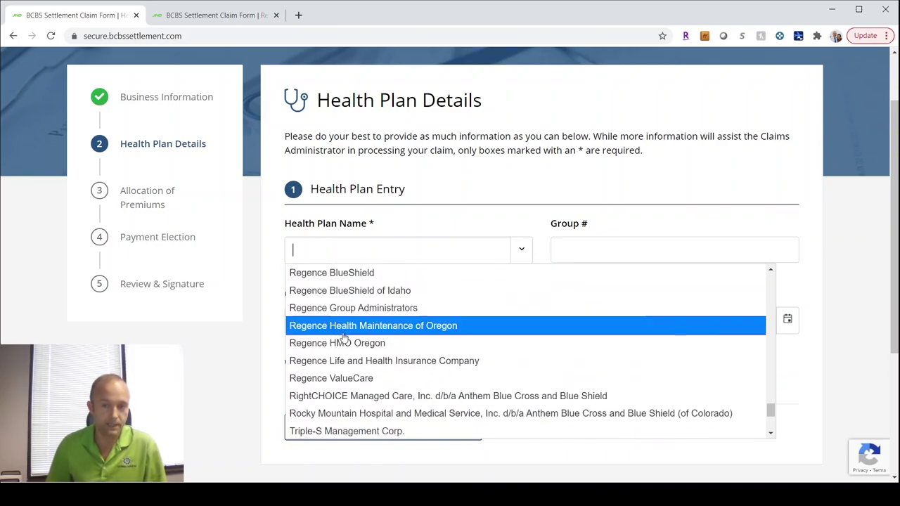
scroll(343, 336, up, 6)
scroll(345, 336, up, 5)
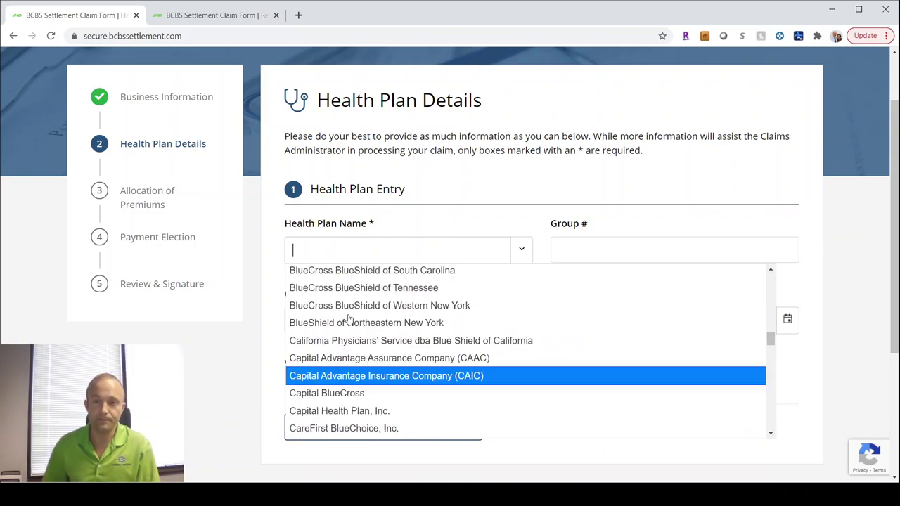
scroll(348, 318, up, 15)
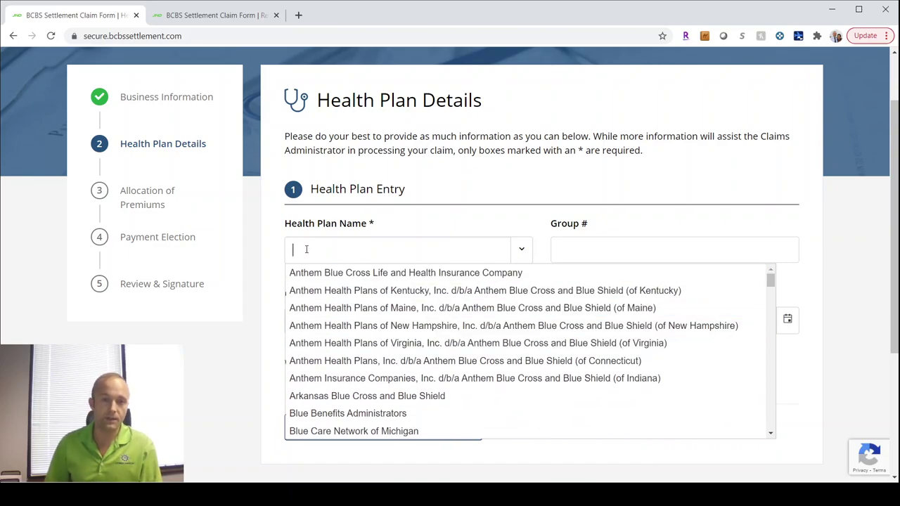
text(exc)
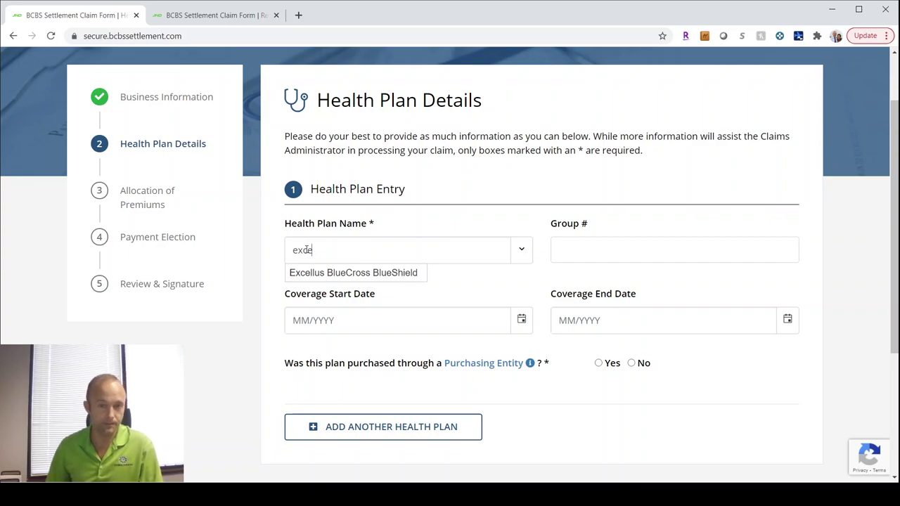
text(e)
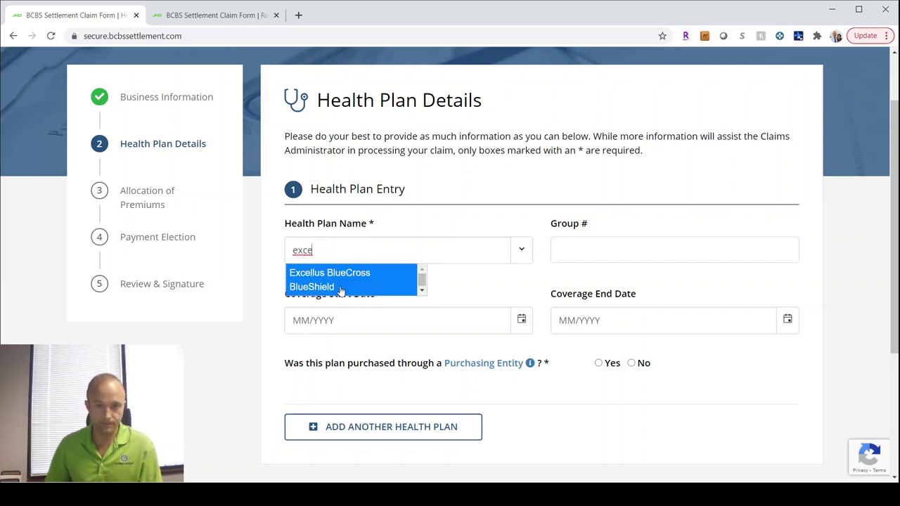
click(341, 288)
key(ctrl+a)
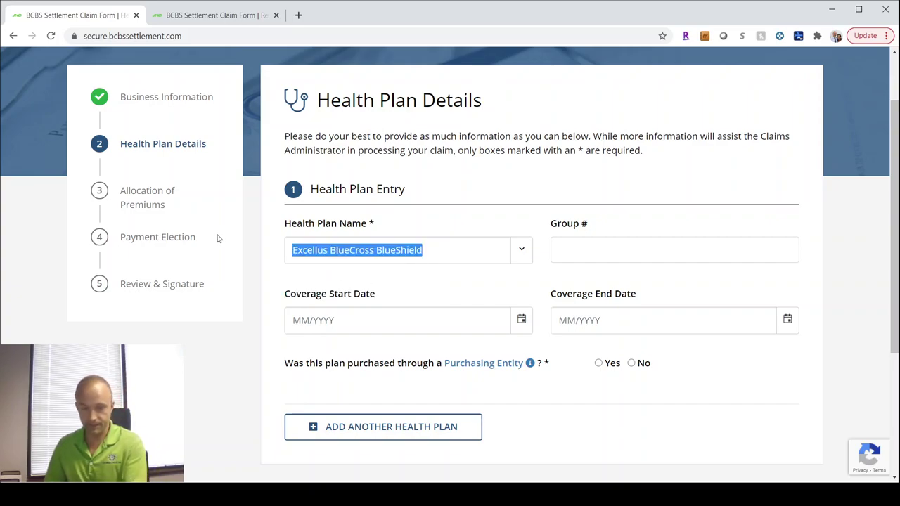
Step: Attempt to fill the group number field of the Excellus plan entry
click(644, 247)
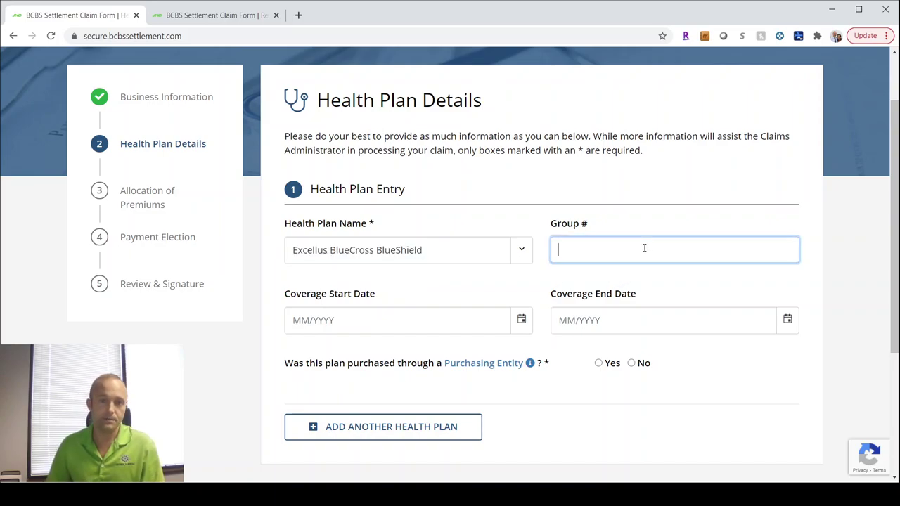
click(374, 224)
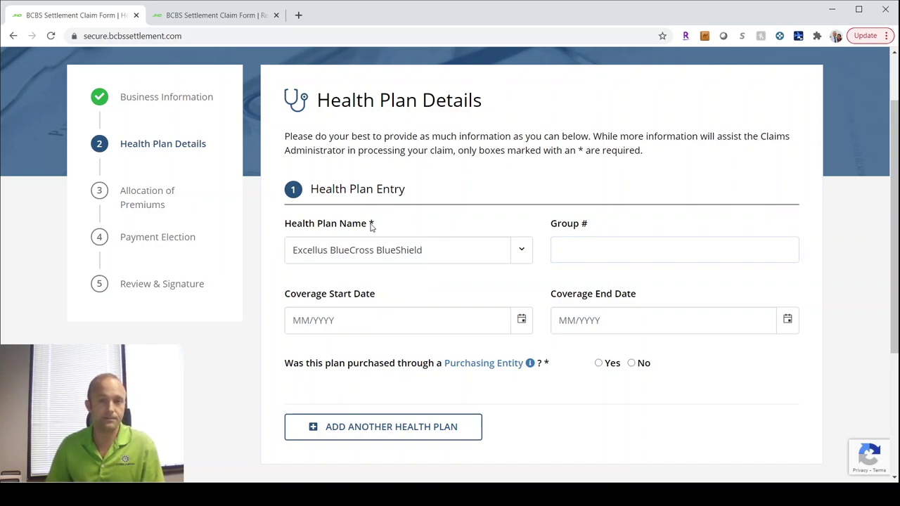
click(619, 253)
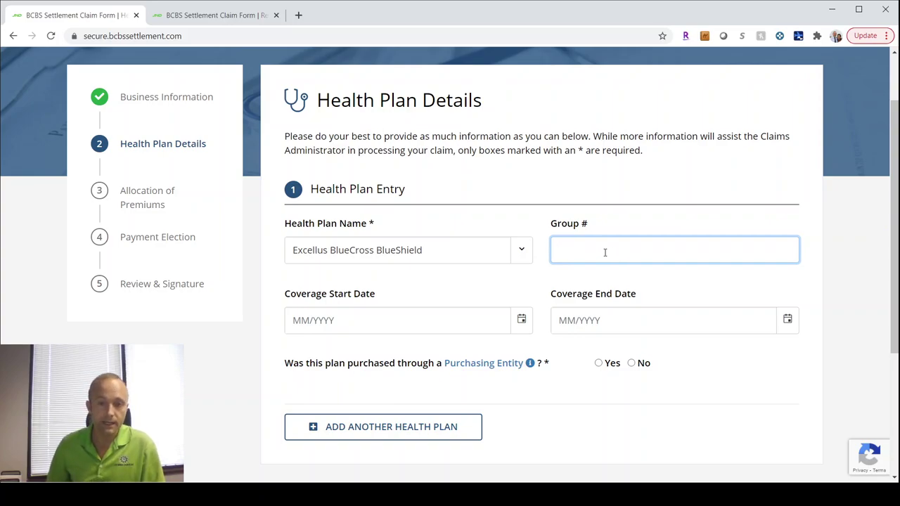
click(442, 222)
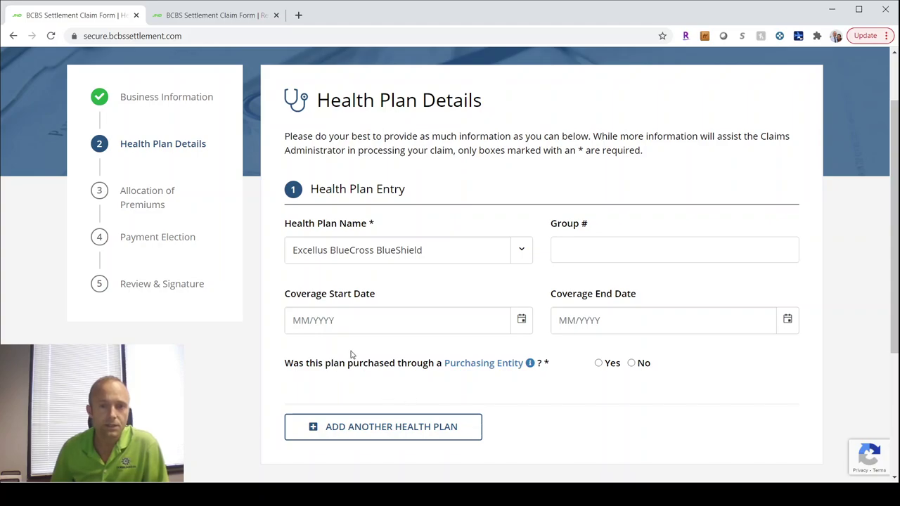
click(614, 248)
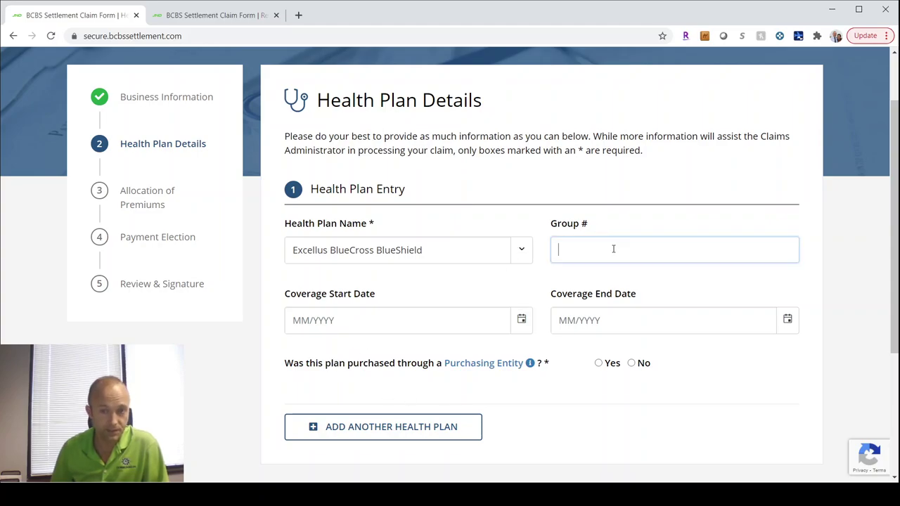
click(341, 321)
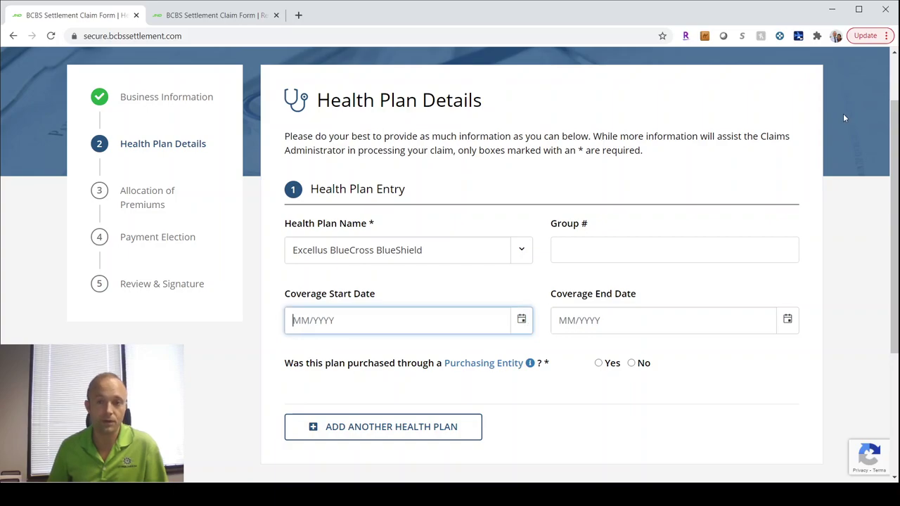
click(688, 122)
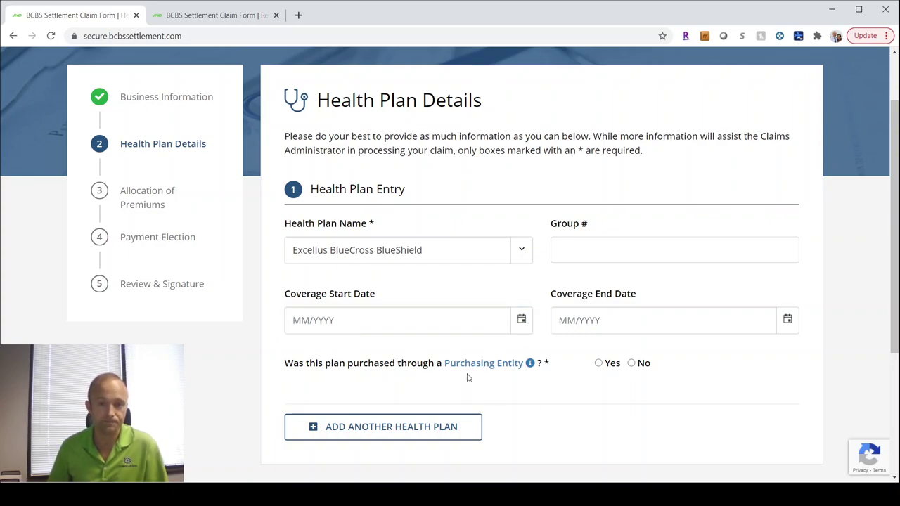
Step: Enter coverage dates 01/2008 to 12/2008, then change the start month to February 2008
click(330, 318)
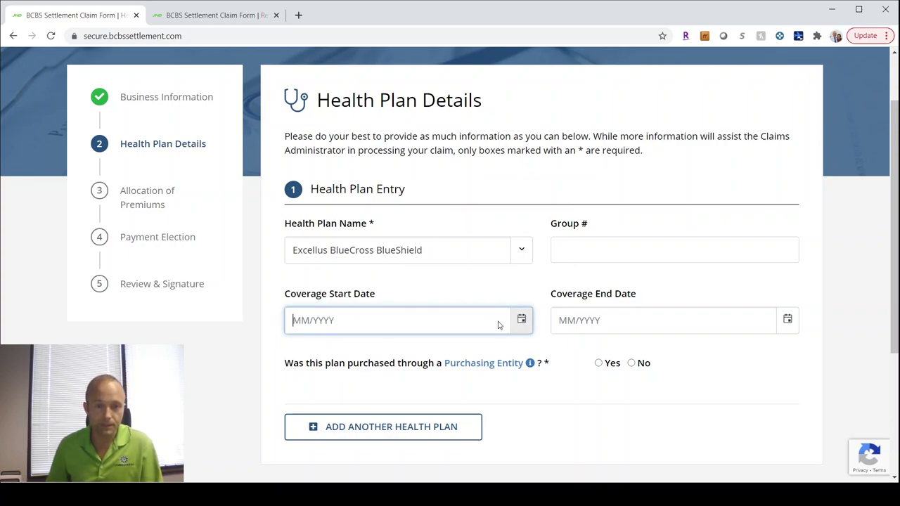
text(012008)
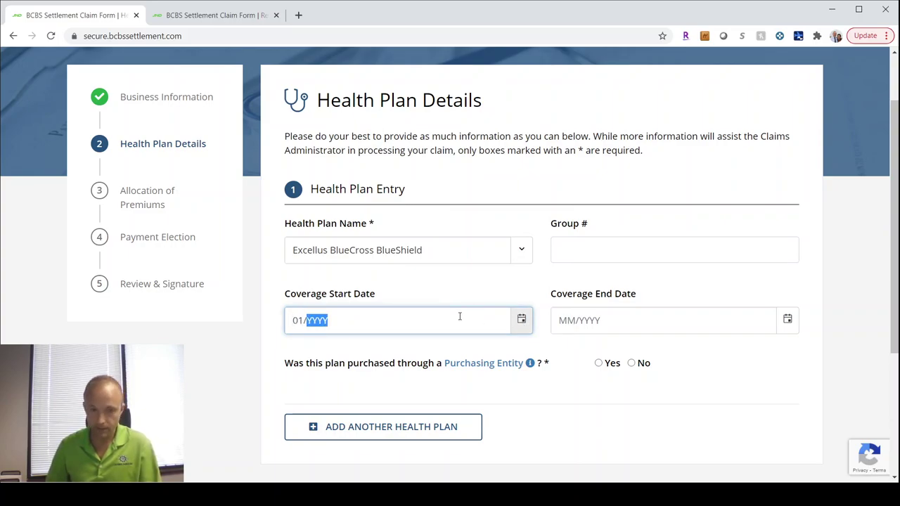
key(Tab)
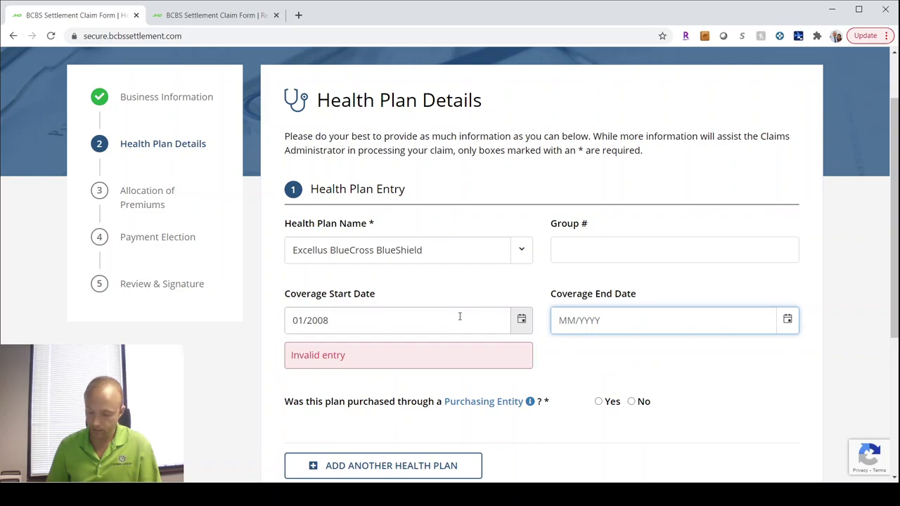
text(12/2008)
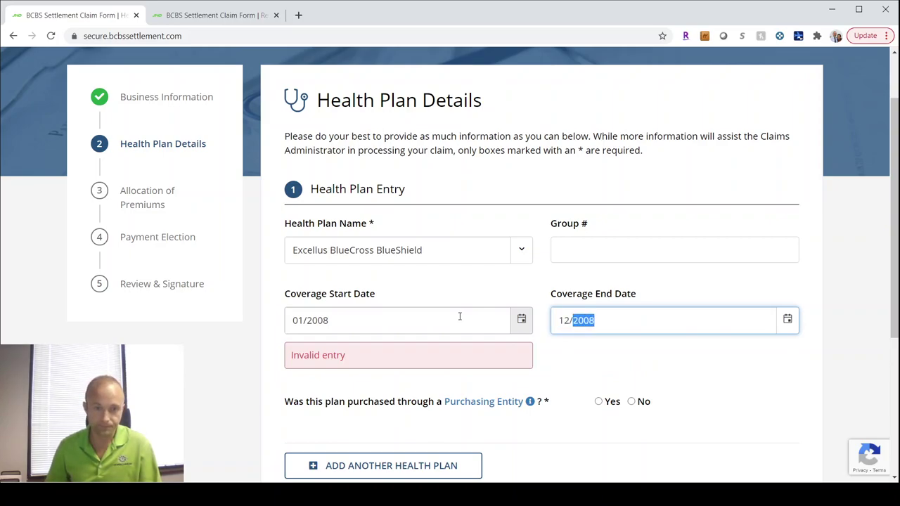
key(Tab)
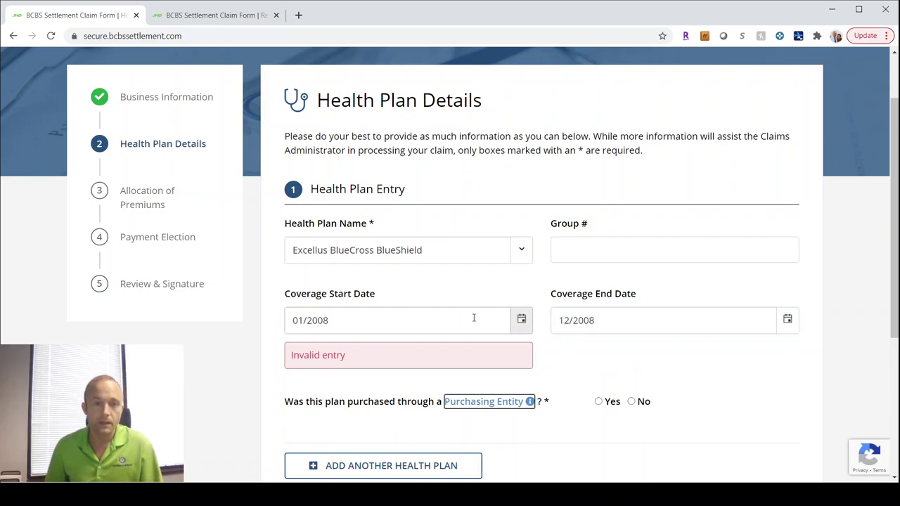
click(474, 318)
click(519, 321)
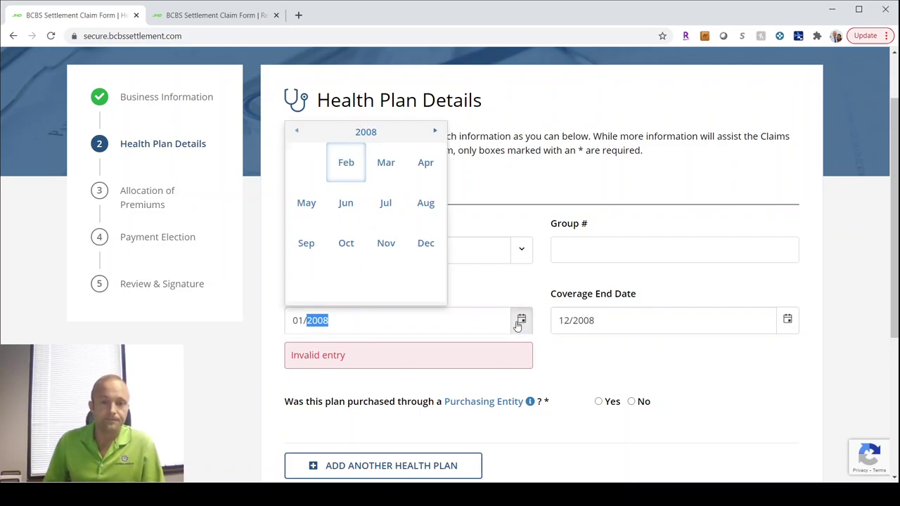
click(347, 169)
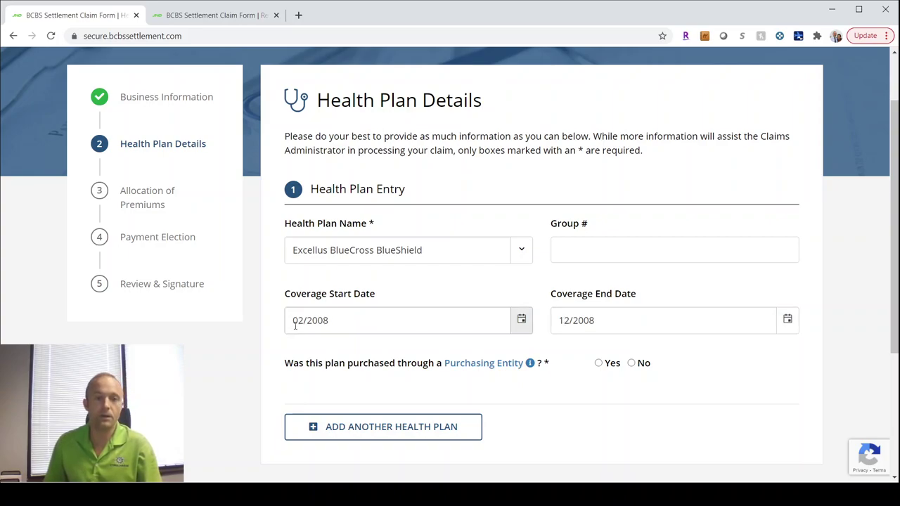
double_click(574, 326)
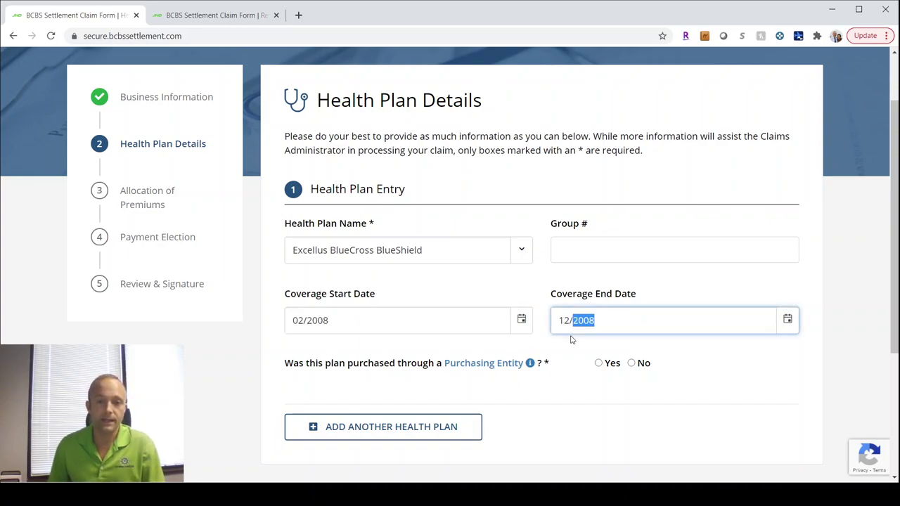
click(570, 339)
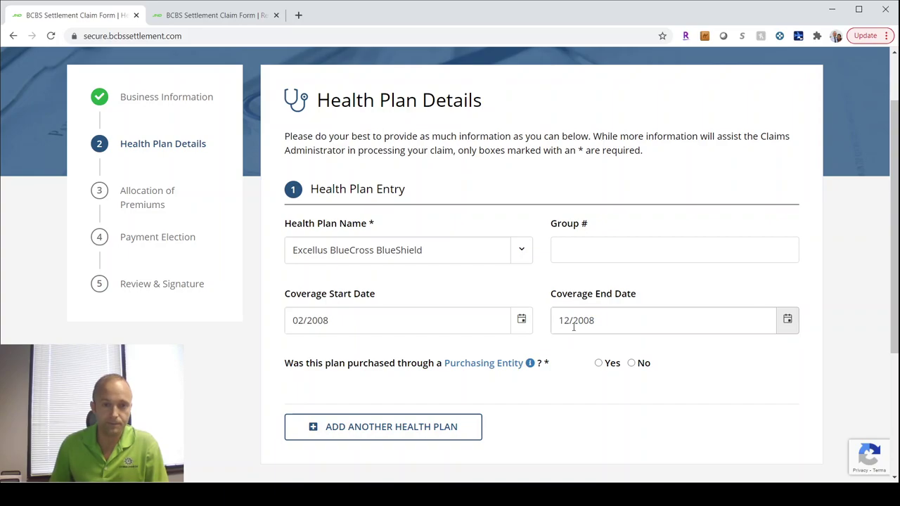
Step: Add a second health plan entry, then delete it so only Excellus remains
click(353, 435)
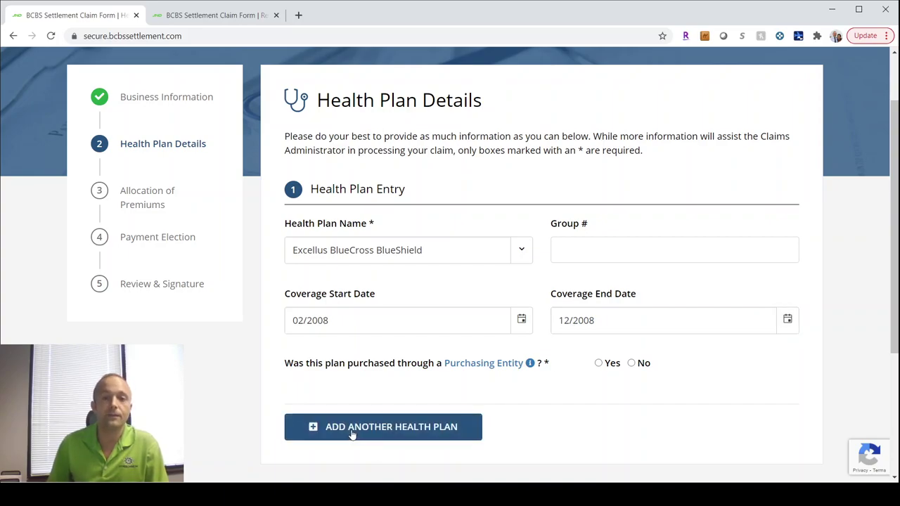
scroll(358, 425, down, 2)
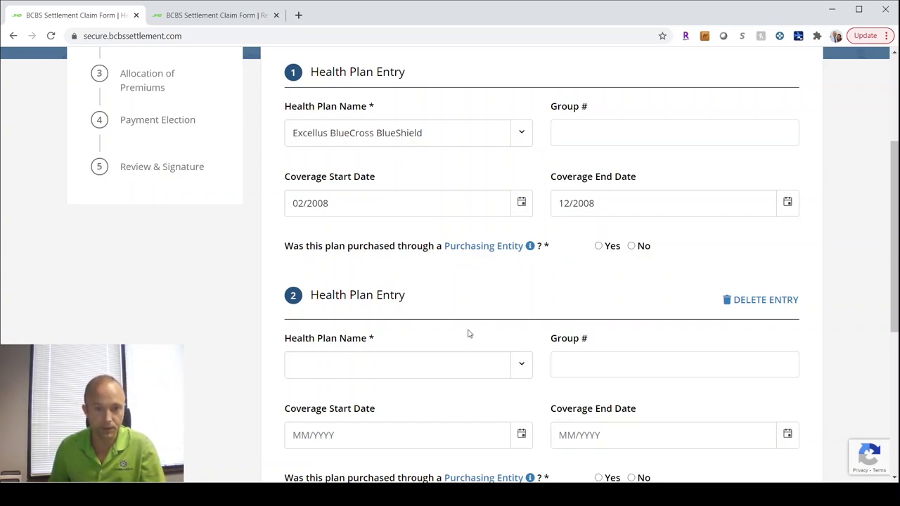
click(777, 303)
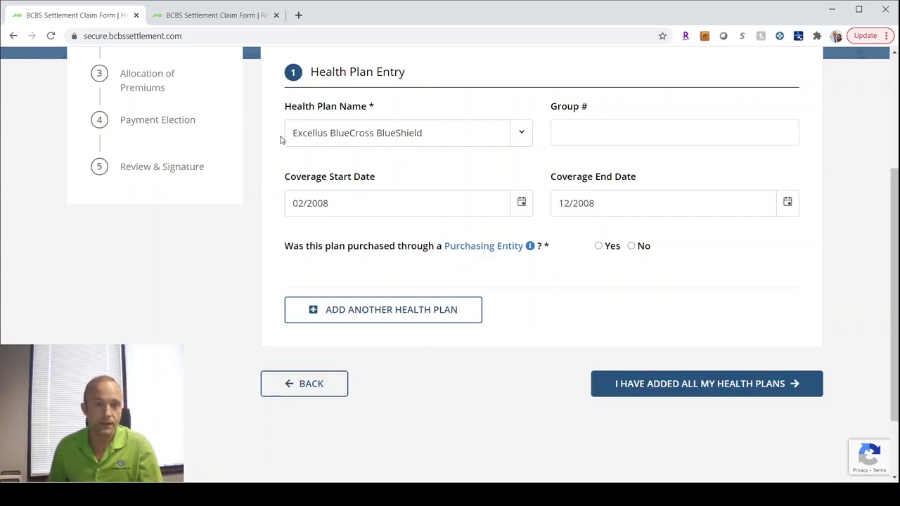
Step: Answer No to the purchasing entity question and confirm all health plans are added
click(688, 398)
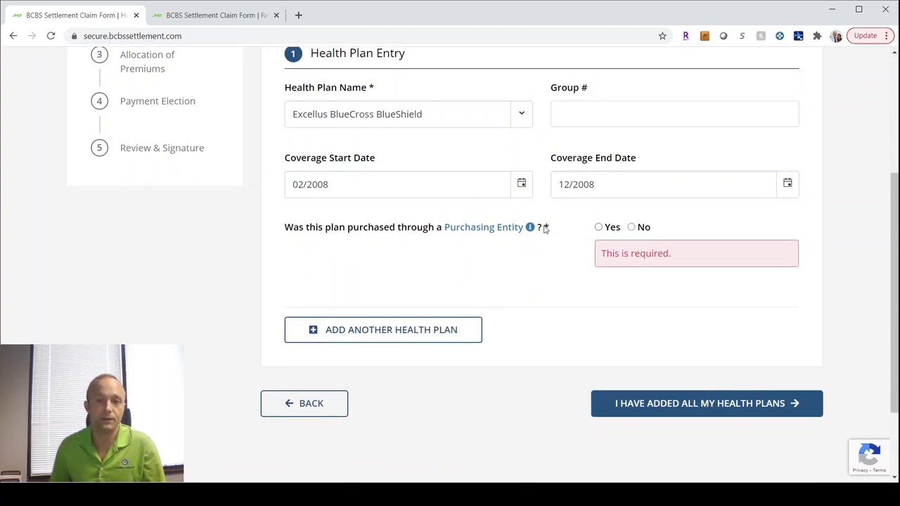
mouse_move(455, 244)
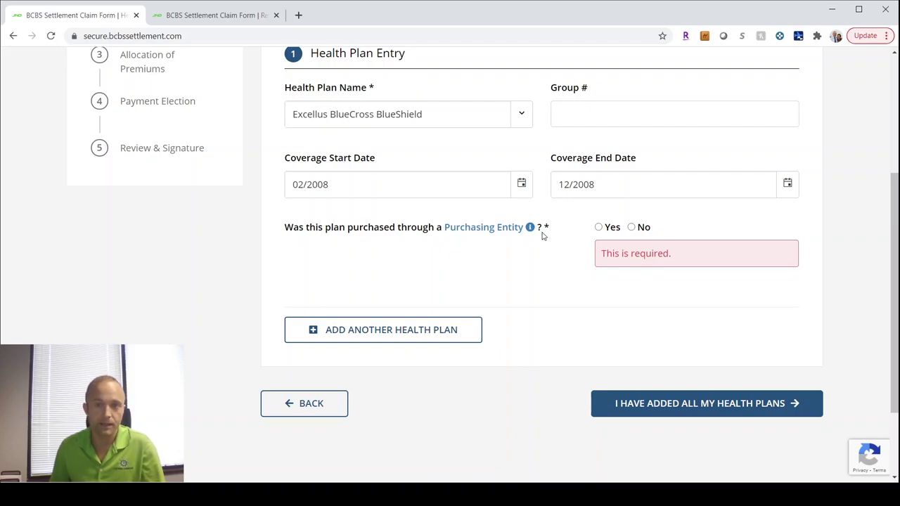
mouse_move(533, 232)
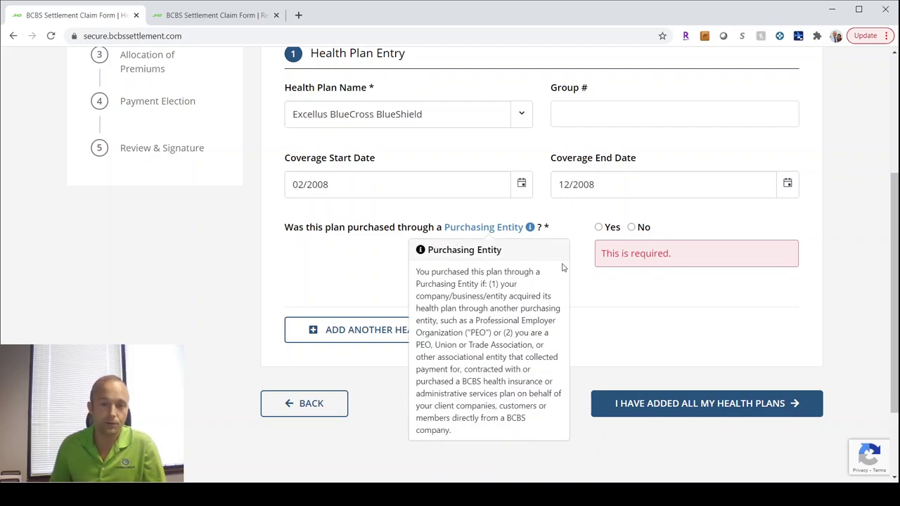
click(632, 228)
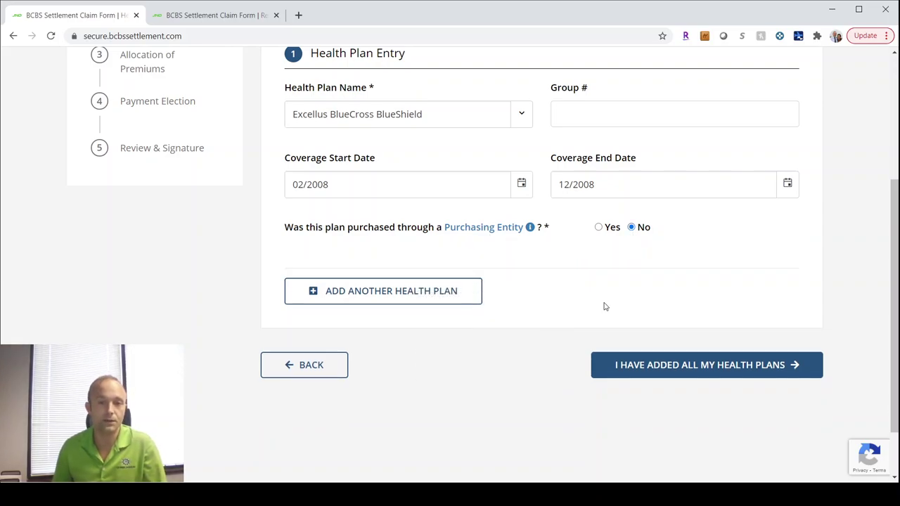
click(696, 369)
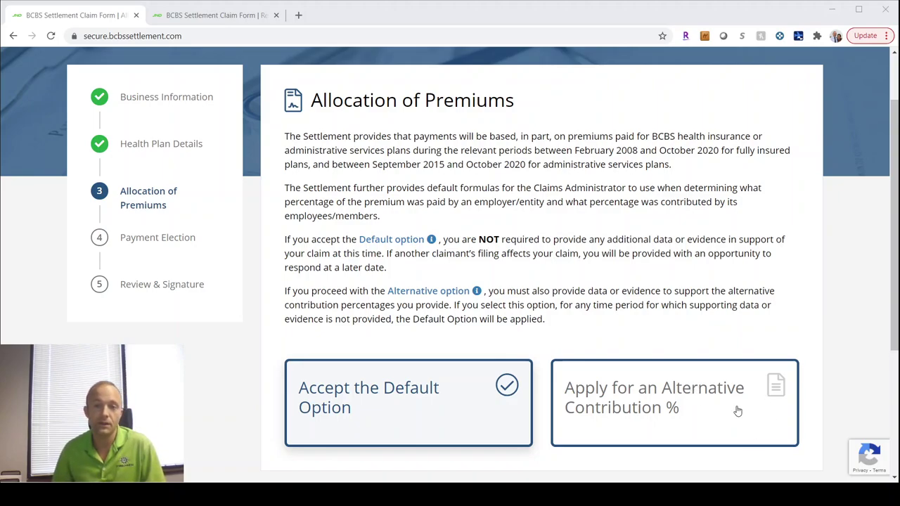
Step: Choose Apply for an Alternative Contribution %, continue, and review the Alternative Option section
click(681, 405)
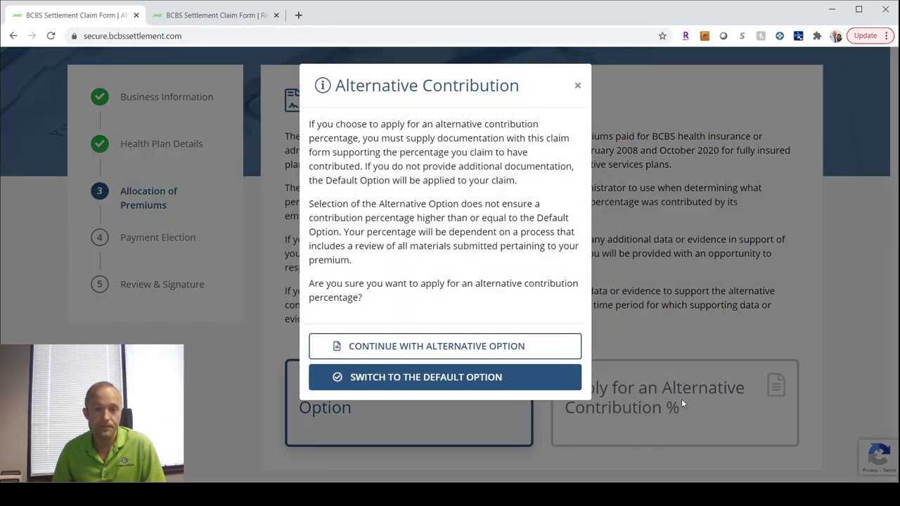
click(480, 348)
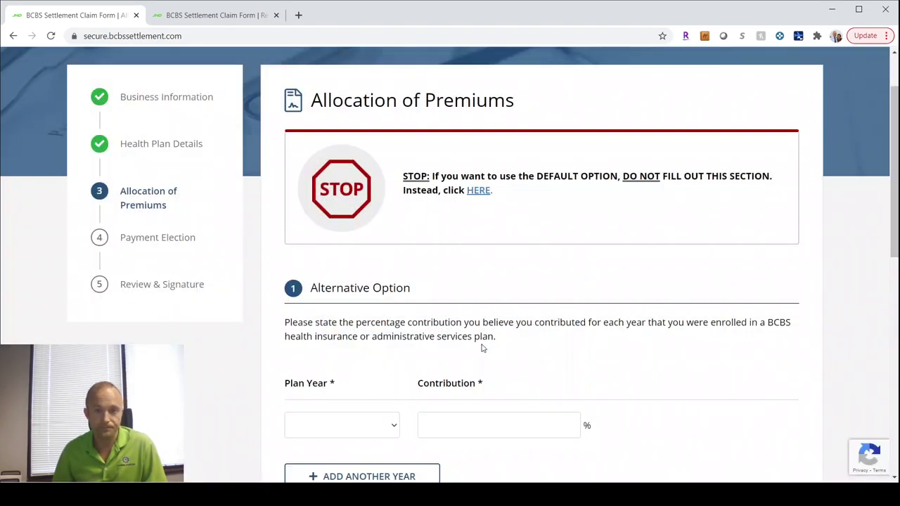
scroll(480, 343, down, 3)
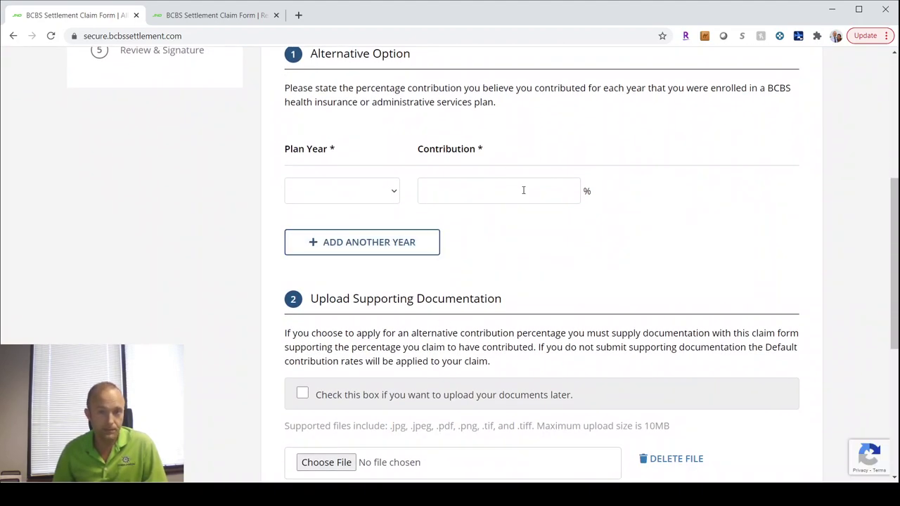
scroll(450, 225, up, 2)
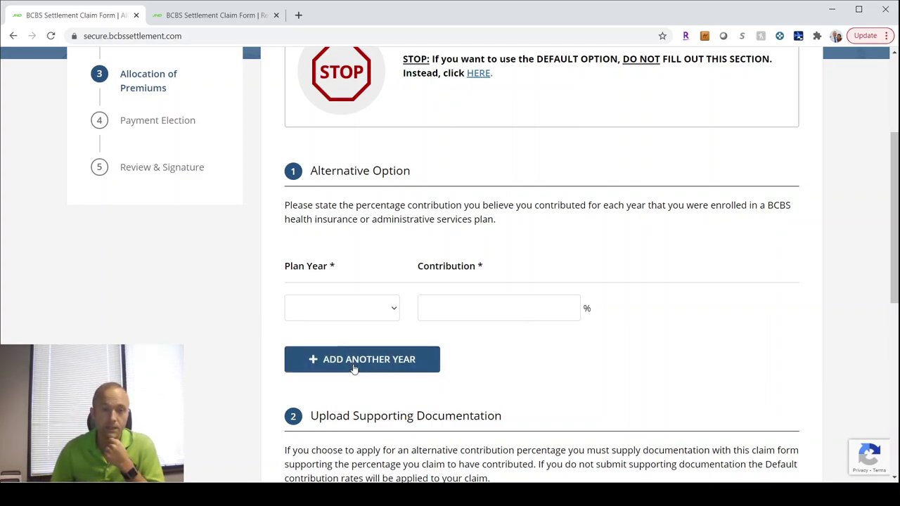
scroll(452, 358, down, 3)
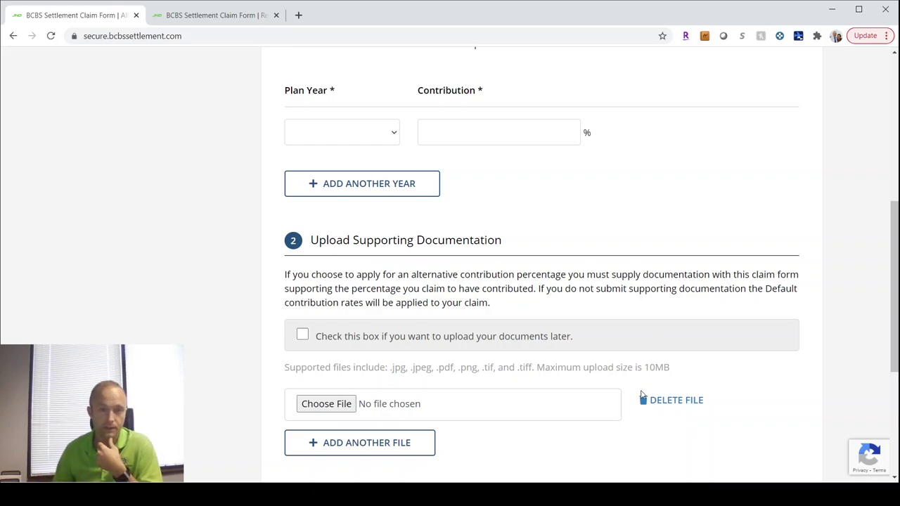
scroll(641, 397, up, 2)
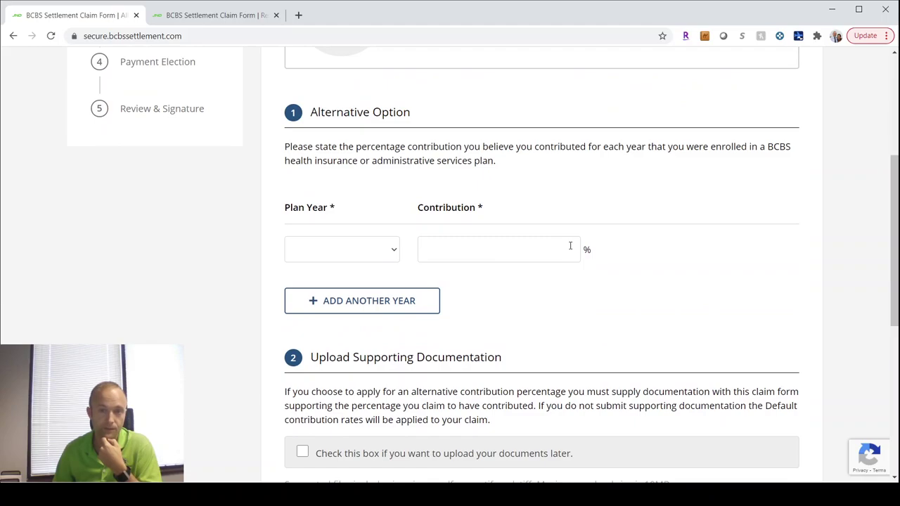
scroll(602, 405, down, 5)
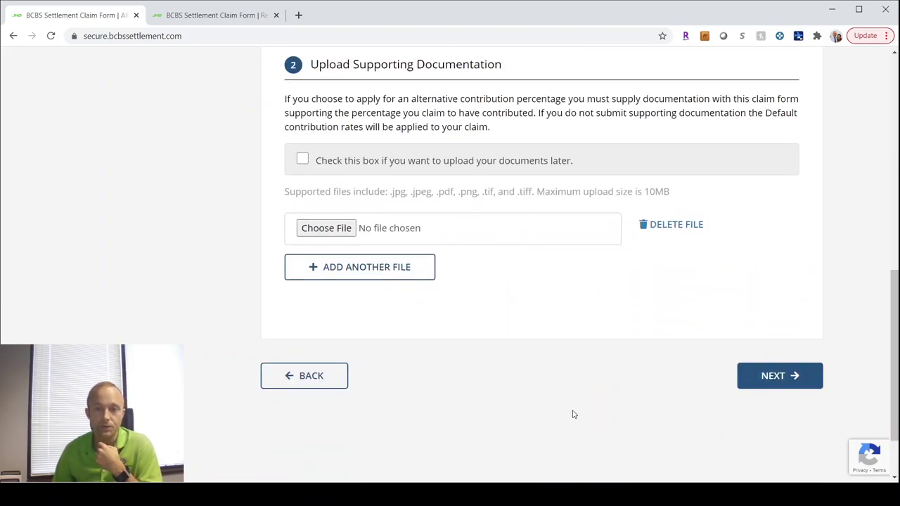
scroll(450, 304, up, 3)
scroll(453, 309, up, 3)
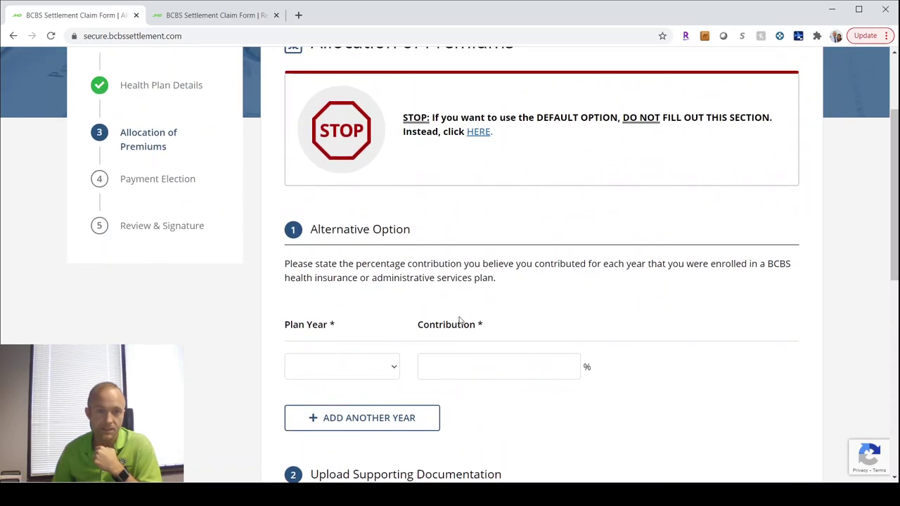
scroll(461, 316, down, 3)
scroll(462, 339, down, 3)
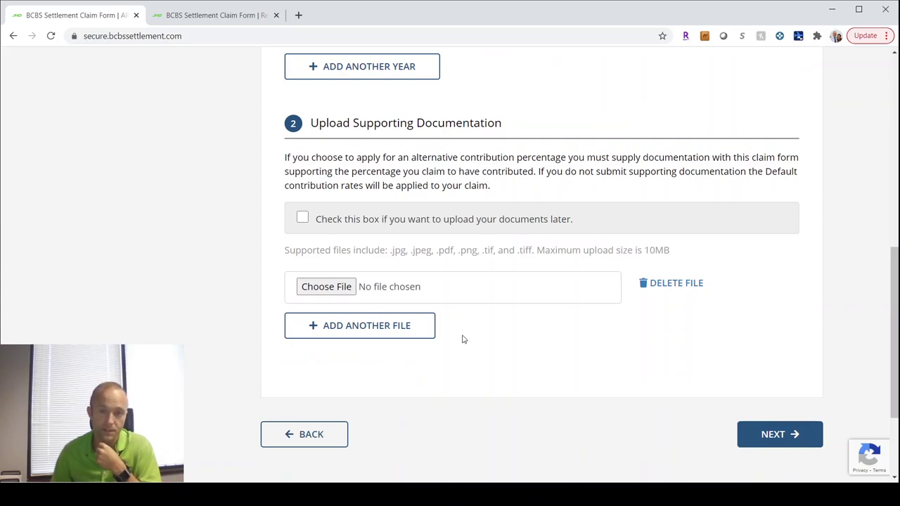
scroll(462, 340, up, 5)
scroll(462, 340, up, 2)
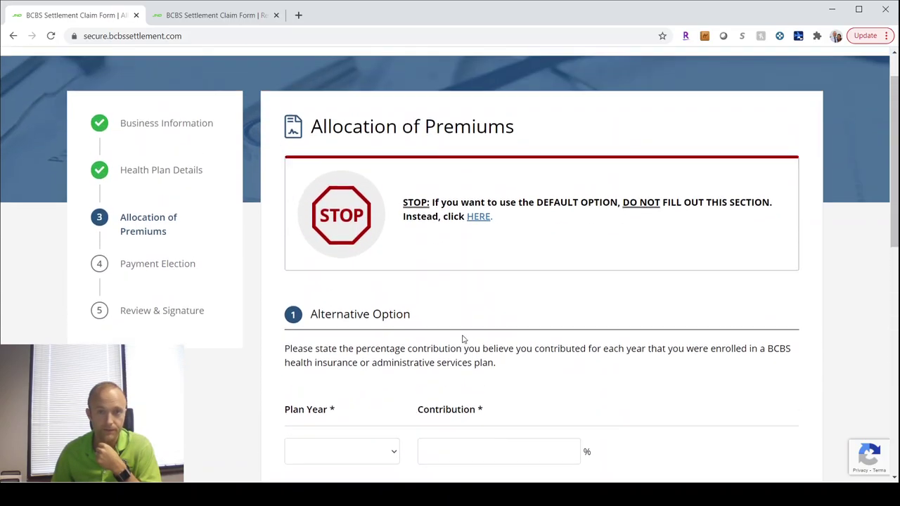
Step: Keep the default premium allocation and set the Payment Option to Check
click(474, 252)
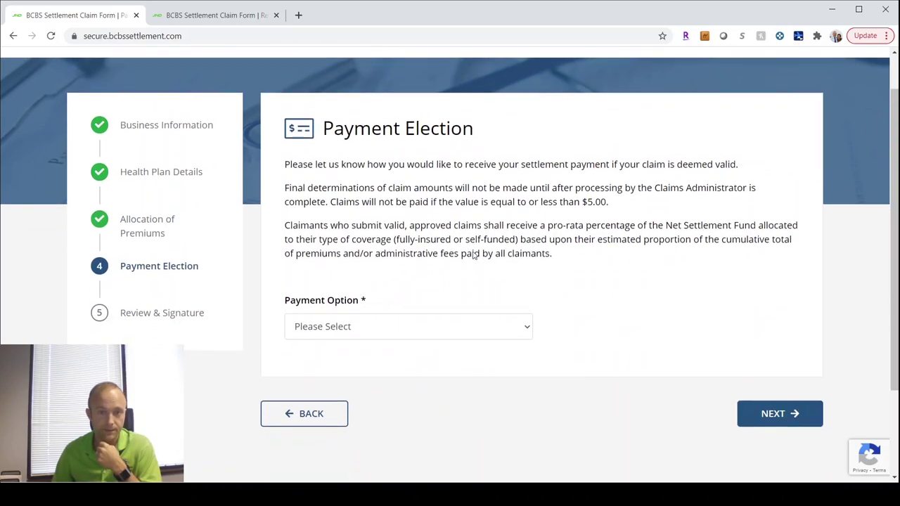
click(447, 305)
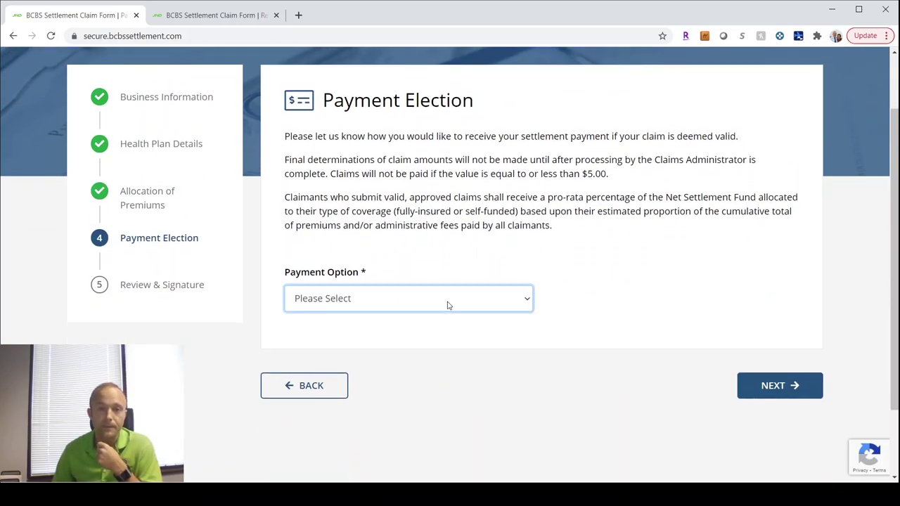
scroll(569, 269, up, 1)
scroll(568, 269, down, 1)
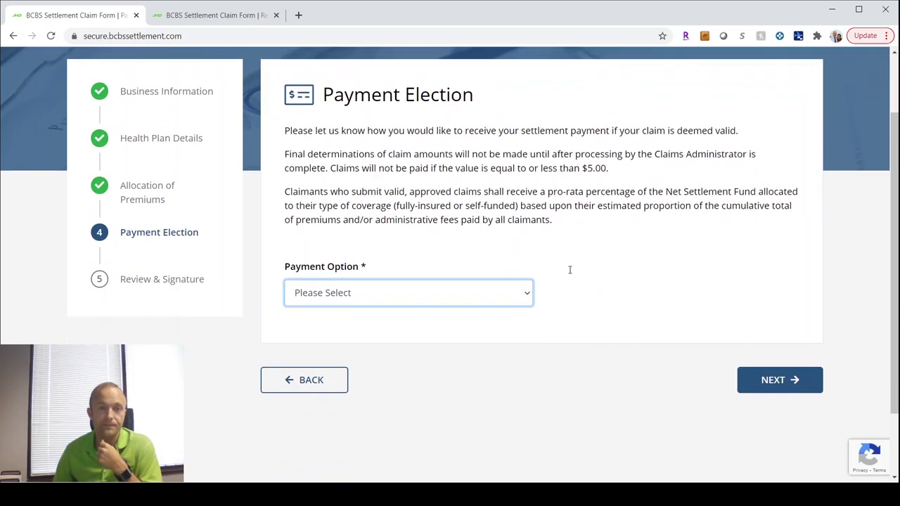
scroll(569, 269, down, 1)
scroll(570, 274, up, 1)
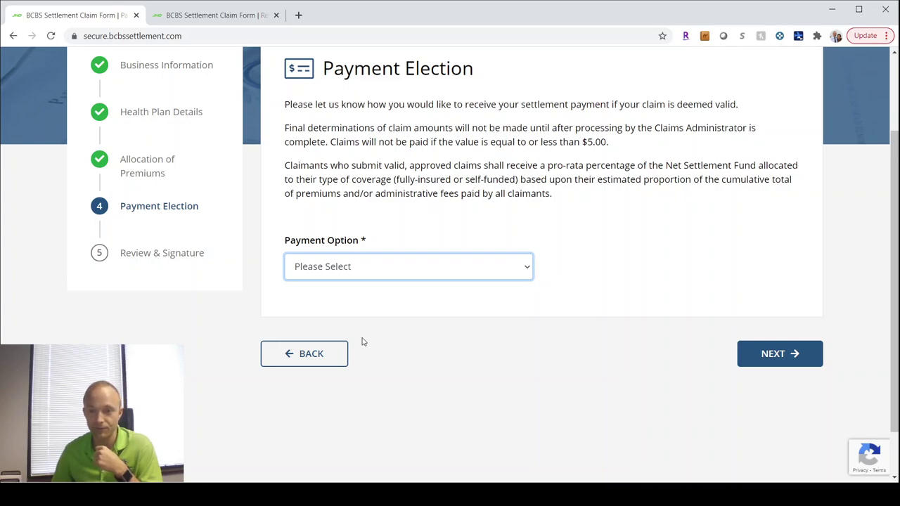
key(Down)
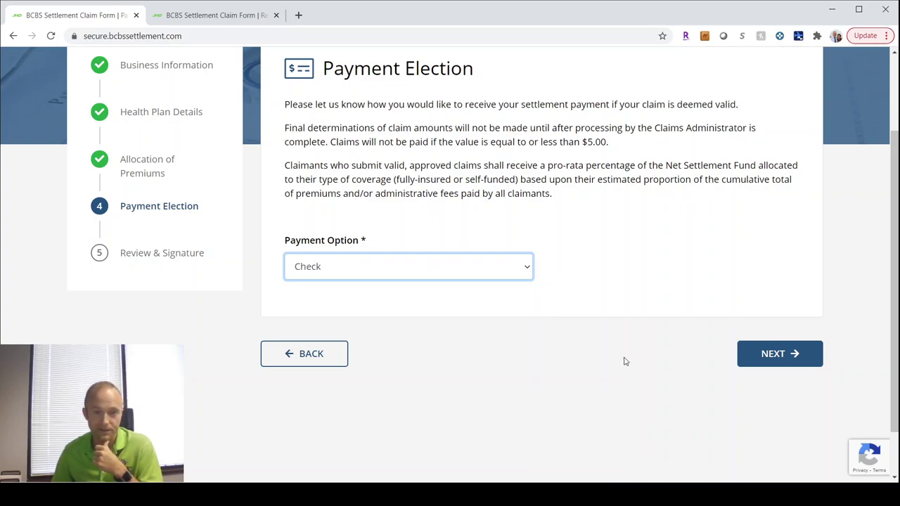
Step: Advance to Review & Signature and scroll the claim summary down to the Signature section
click(774, 355)
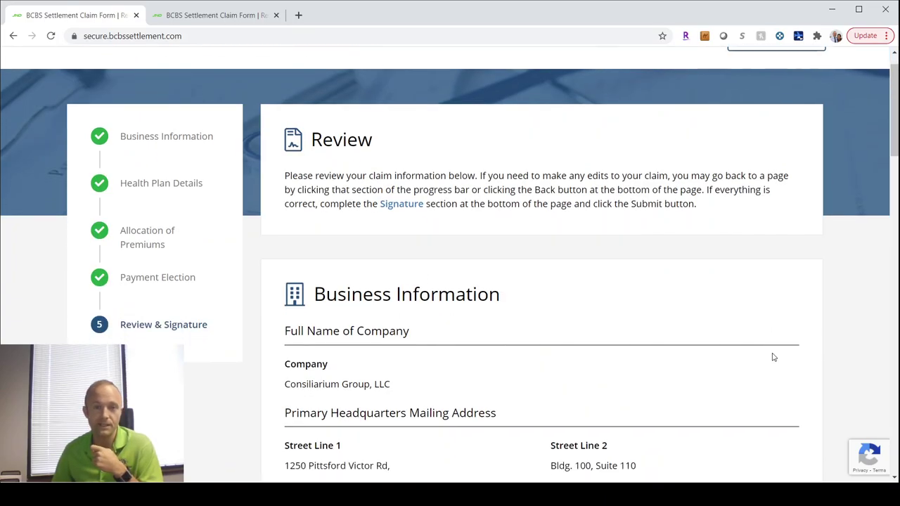
scroll(701, 345, down, 3)
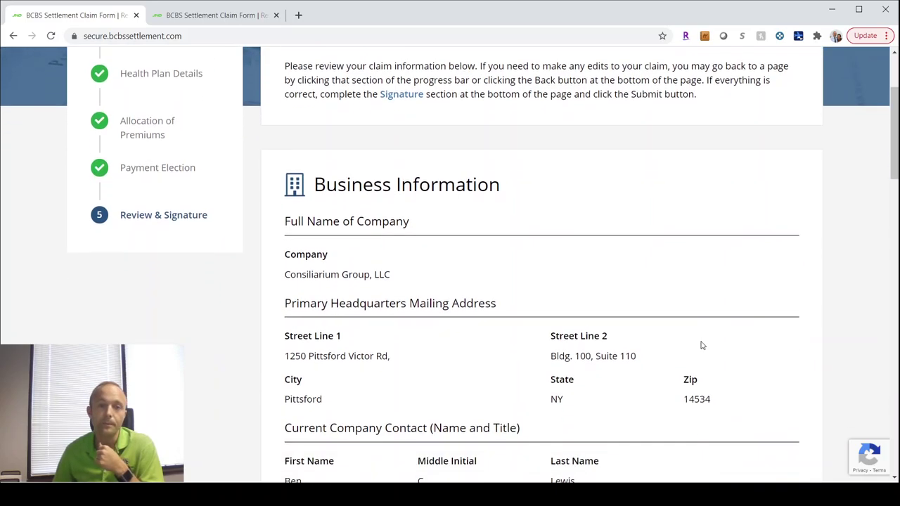
scroll(535, 312, down, 2)
scroll(534, 311, down, 5)
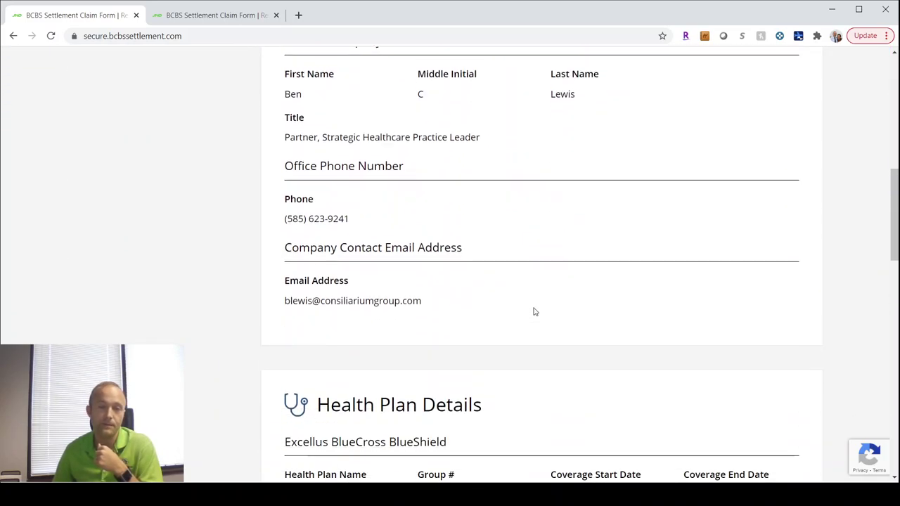
scroll(534, 312, down, 3)
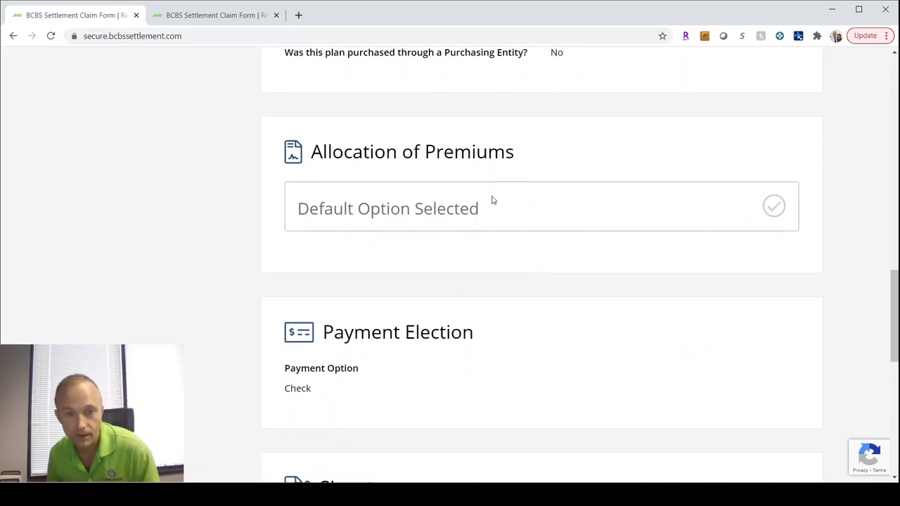
scroll(478, 276, down, 3)
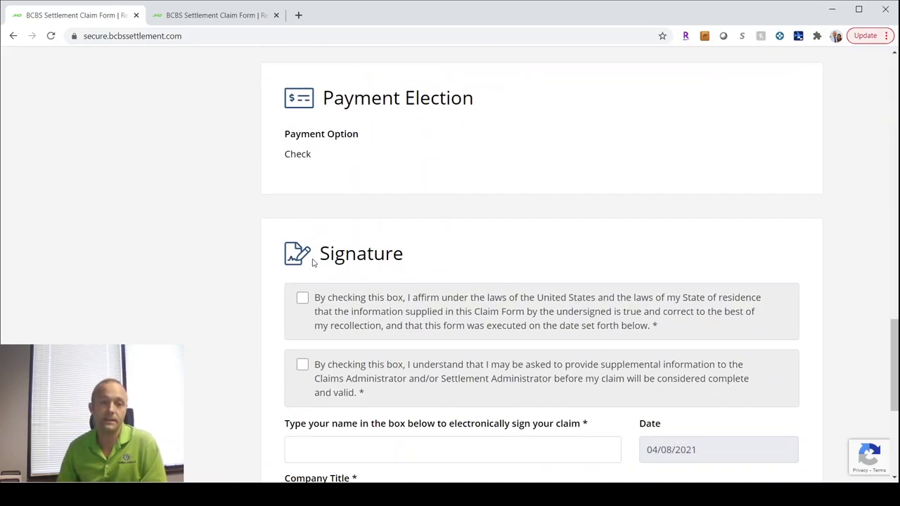
scroll(239, 358, down, 3)
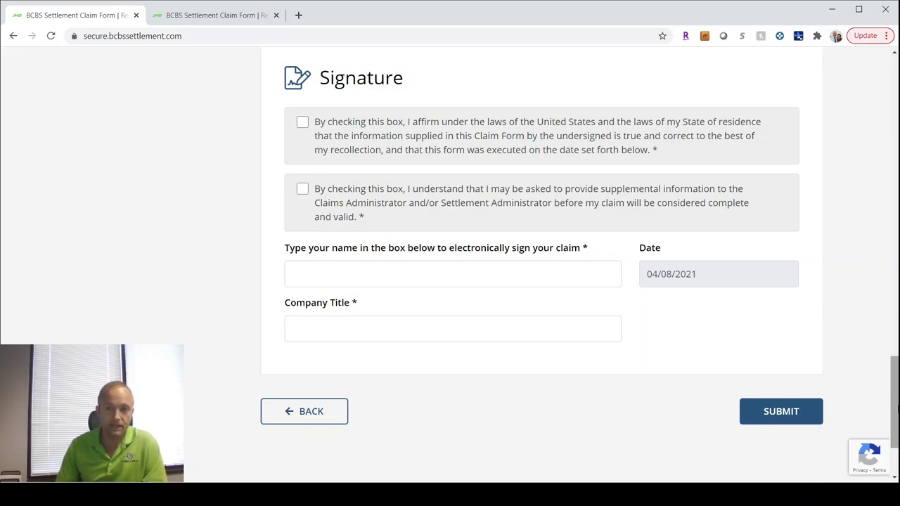
scroll(876, 164, up, 20)
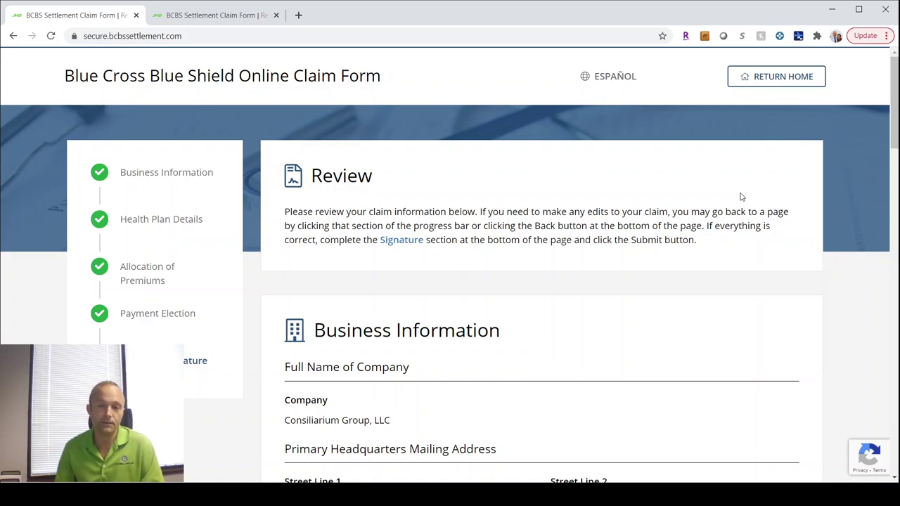
Step: Bring the second claim form browser tab to the front
click(230, 17)
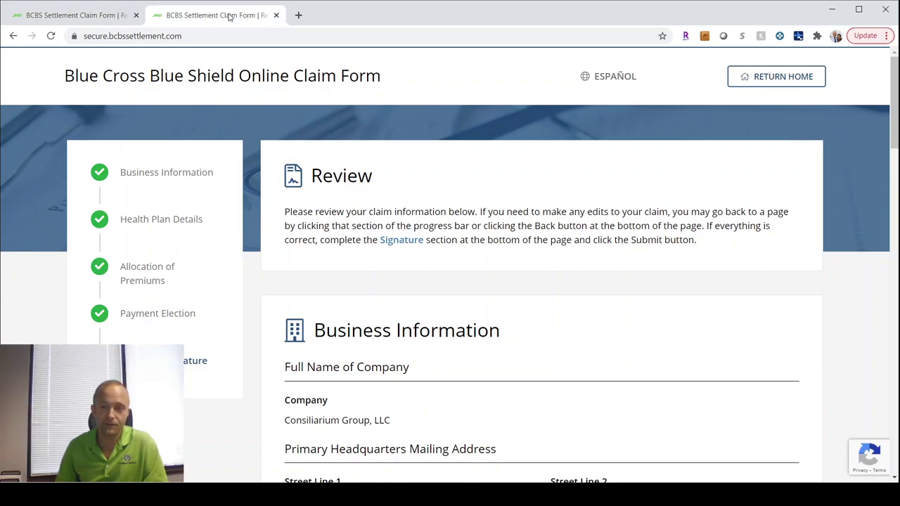